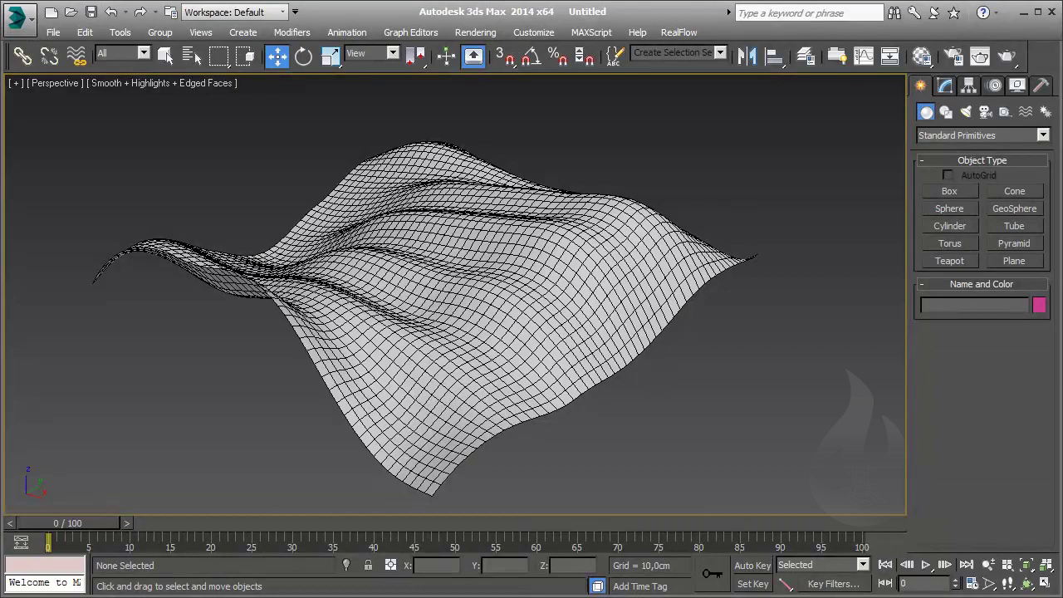
Step: Switch to the Front view with the home grid shown and Grid Points snapping on
middle_click_drag(681, 357, 686, 386, "alt")
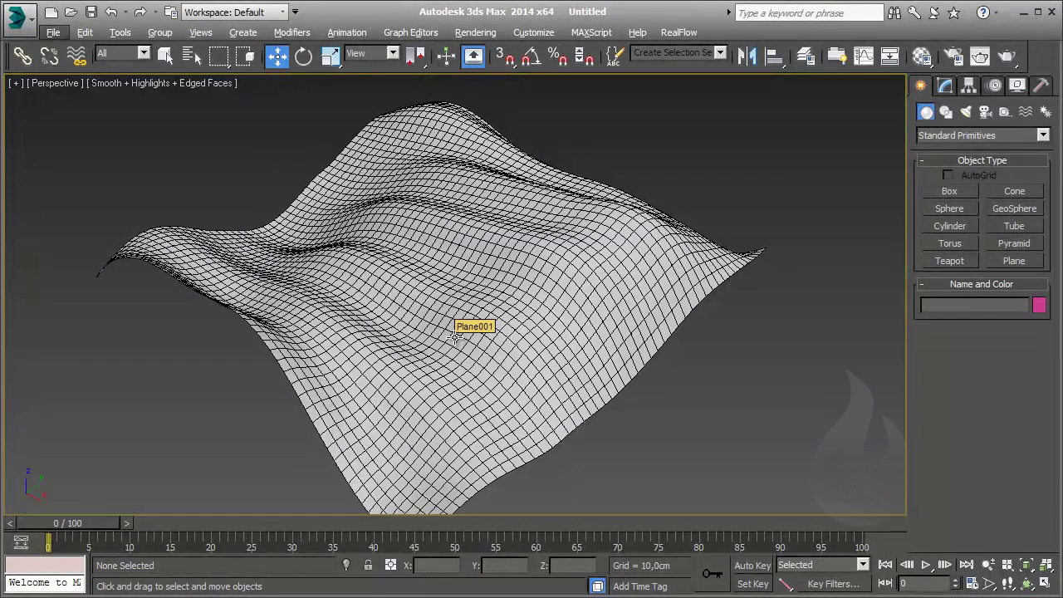
key("f")
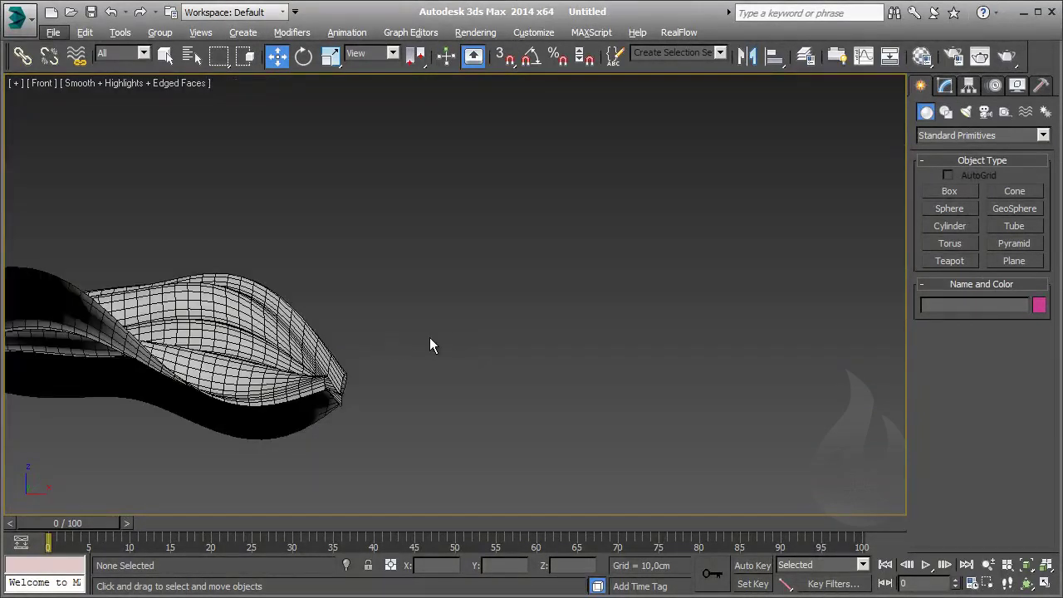
key("g")
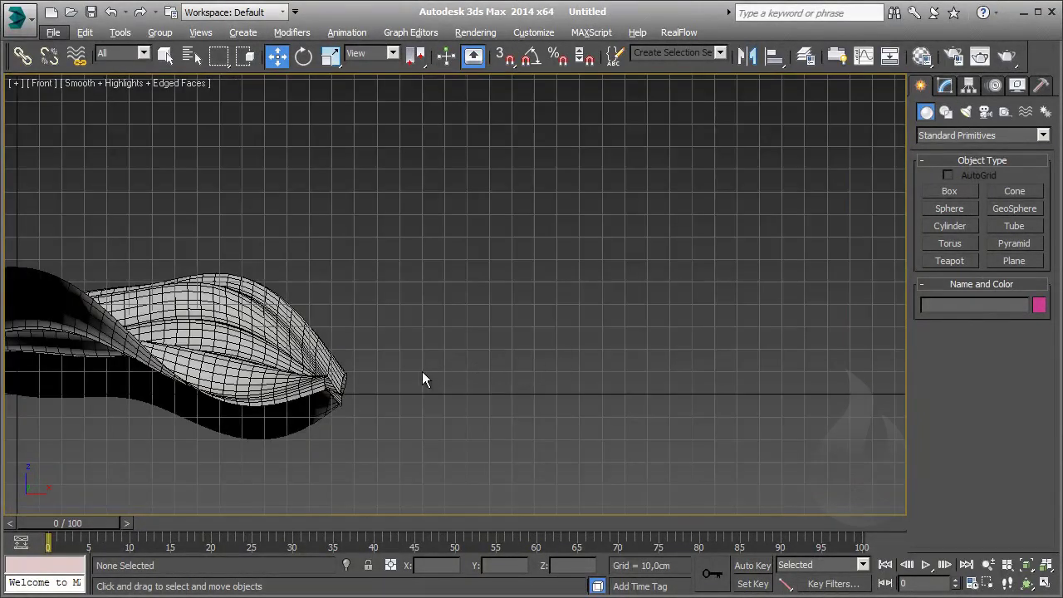
left_click(1014, 260)
scroll(572, 406, "up", 5)
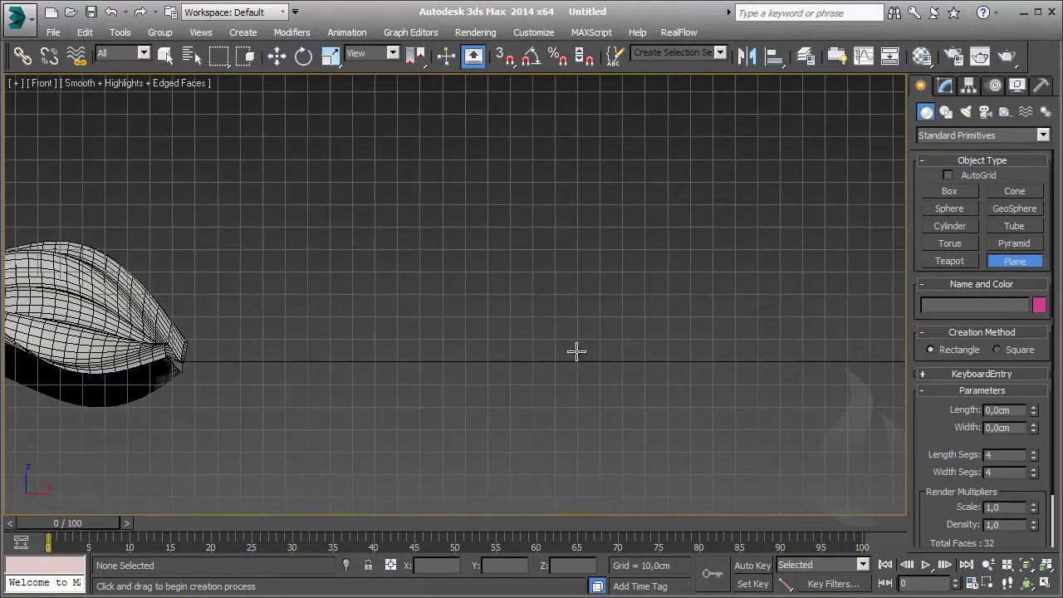
mouse_move(423, 354)
middle_mouse_down()
mouse_move(444, 491)
mouse_move(457, 391)
mouse_move(441, 403)
middle_mouse_up()
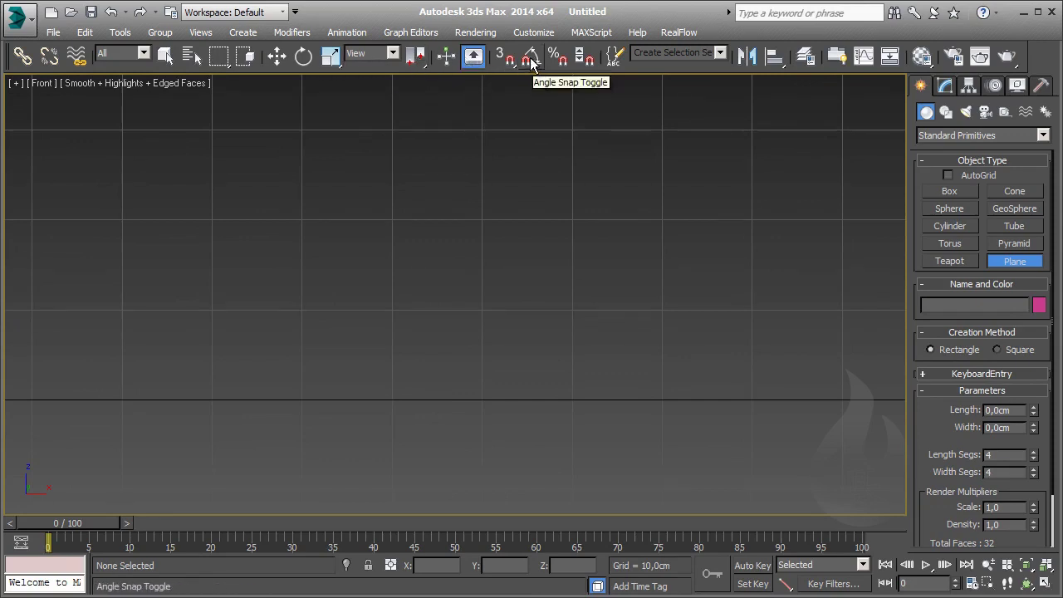
right_click(505, 57)
left_click(455, 257)
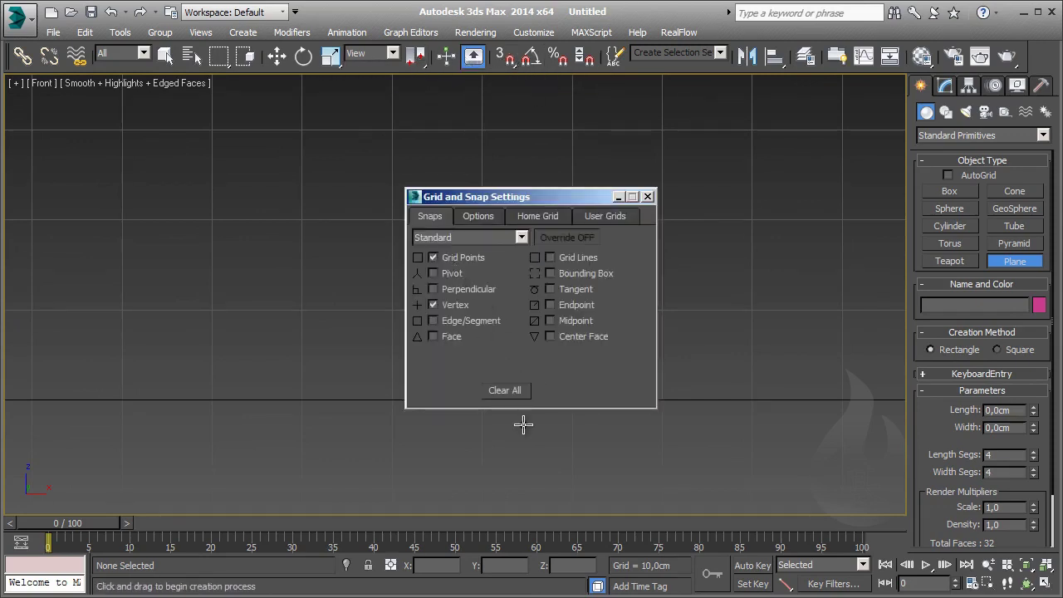
left_click(648, 197)
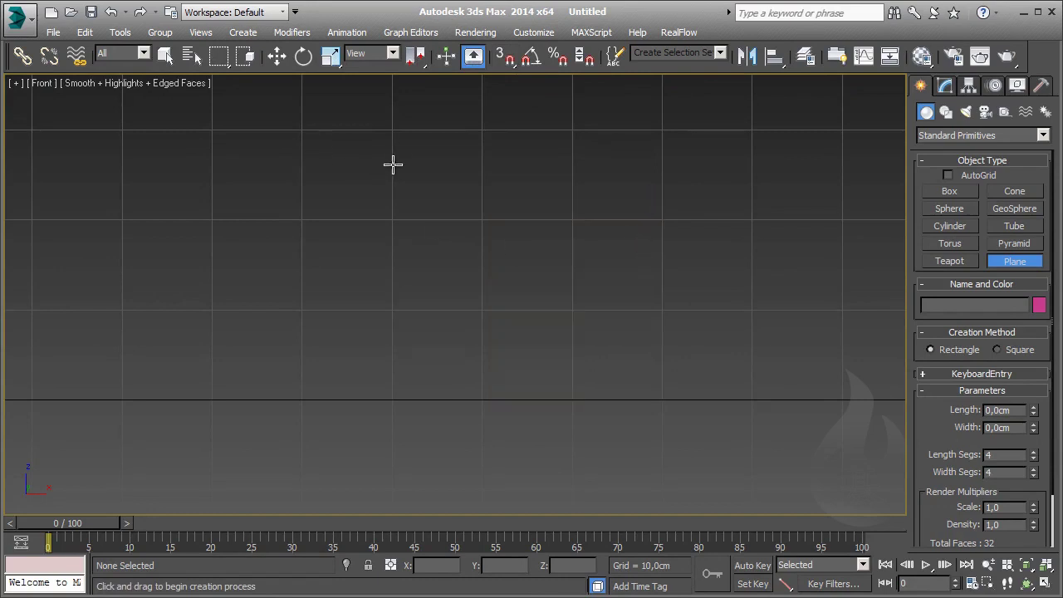
key("s")
Step: Draw Plane002 at 30 × 10 cm with 5 length segments and 1 width segment
left_click_drag(392, 130, 482, 387)
key("w")
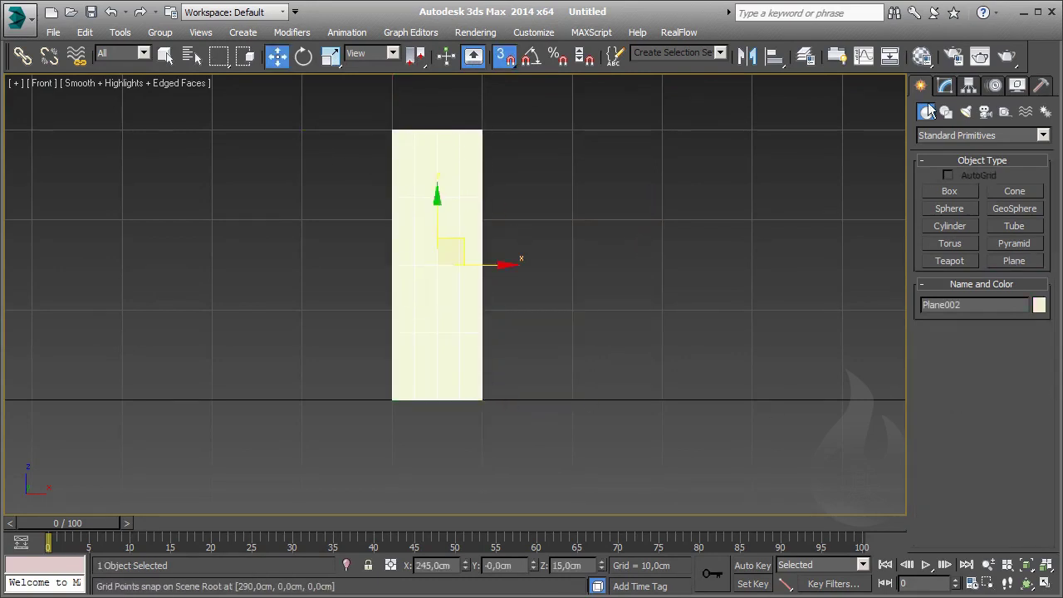
left_click(944, 84)
key("F3")
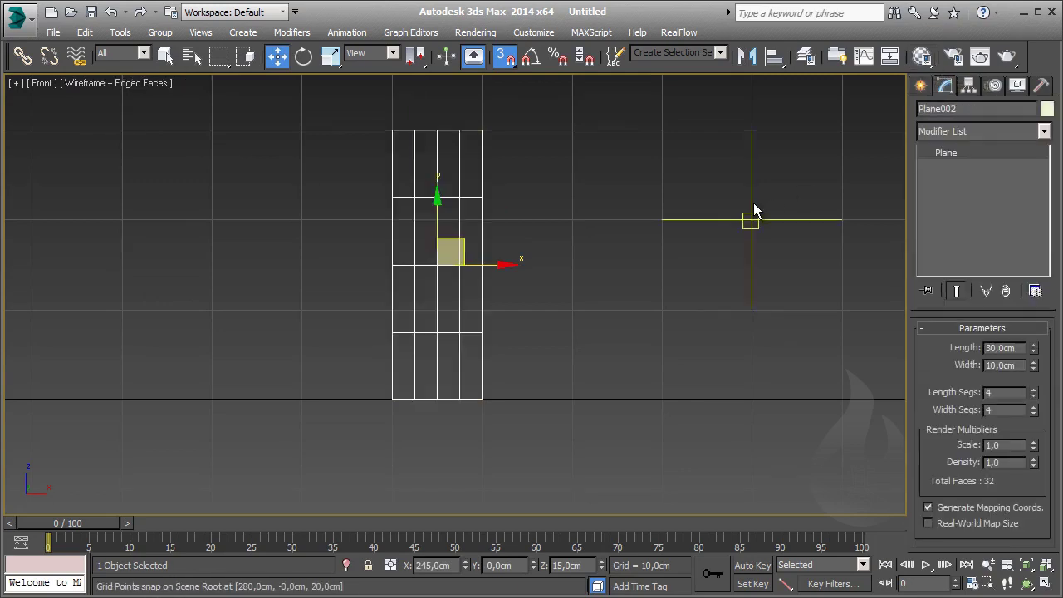
right_click(1033, 393)
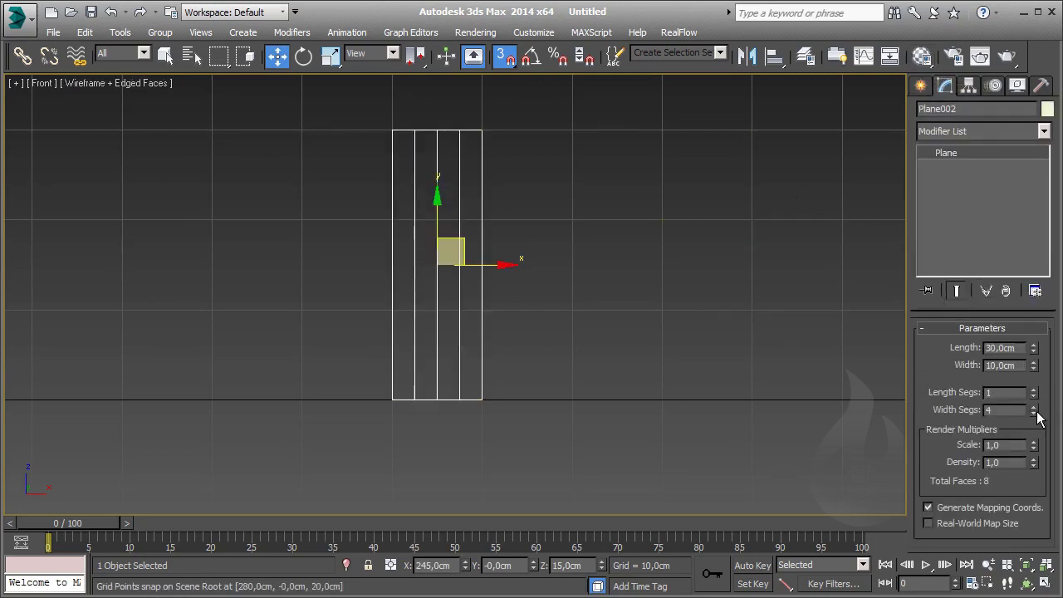
right_click(1033, 409)
left_click_drag(1039, 395, 1037, 391)
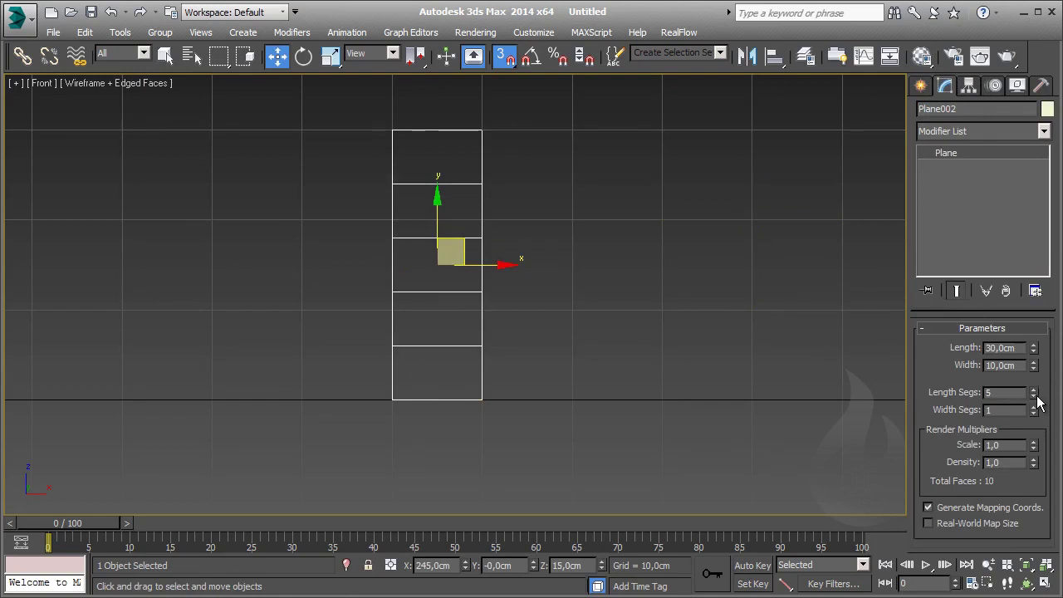
left_click(1016, 132)
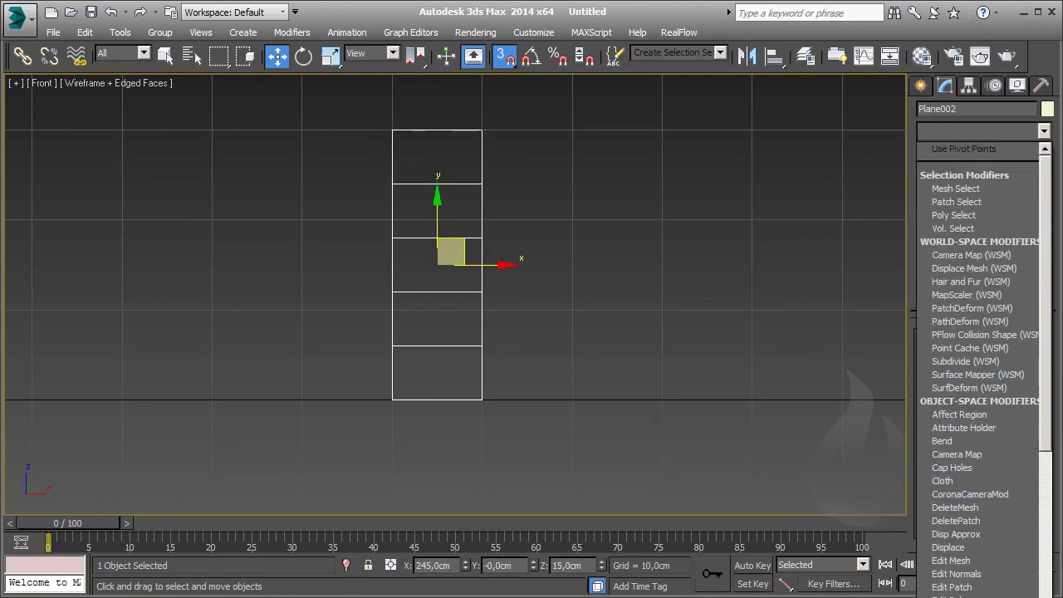
Step: Apply FFD 4x4x4 and pinch the top two control-point rows inward for a narrow tip
left_click(954, 572)
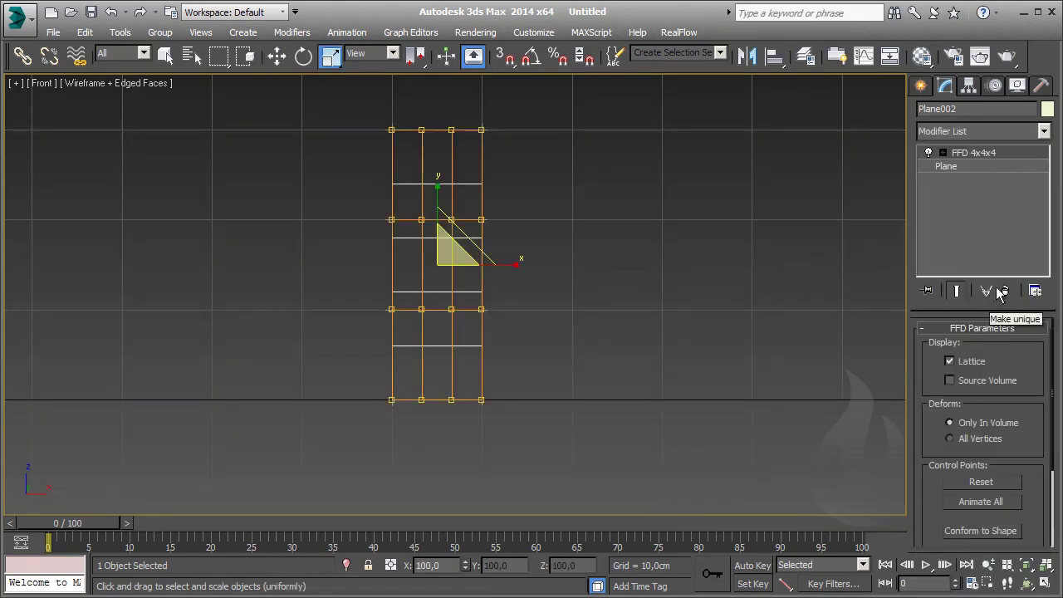
left_click(942, 153)
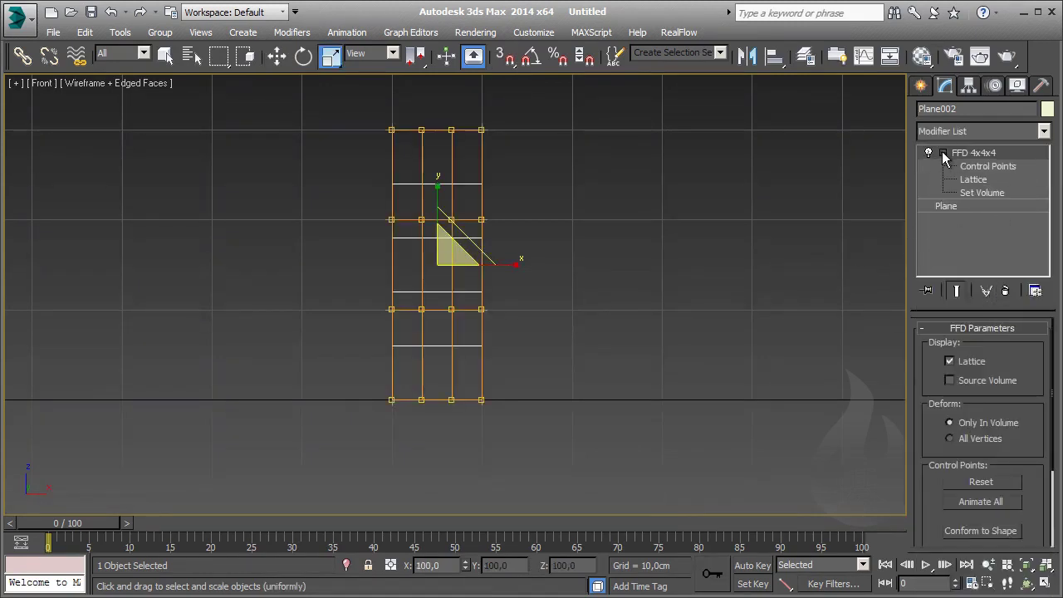
left_click(987, 166)
left_click_drag(570, 111, 241, 135)
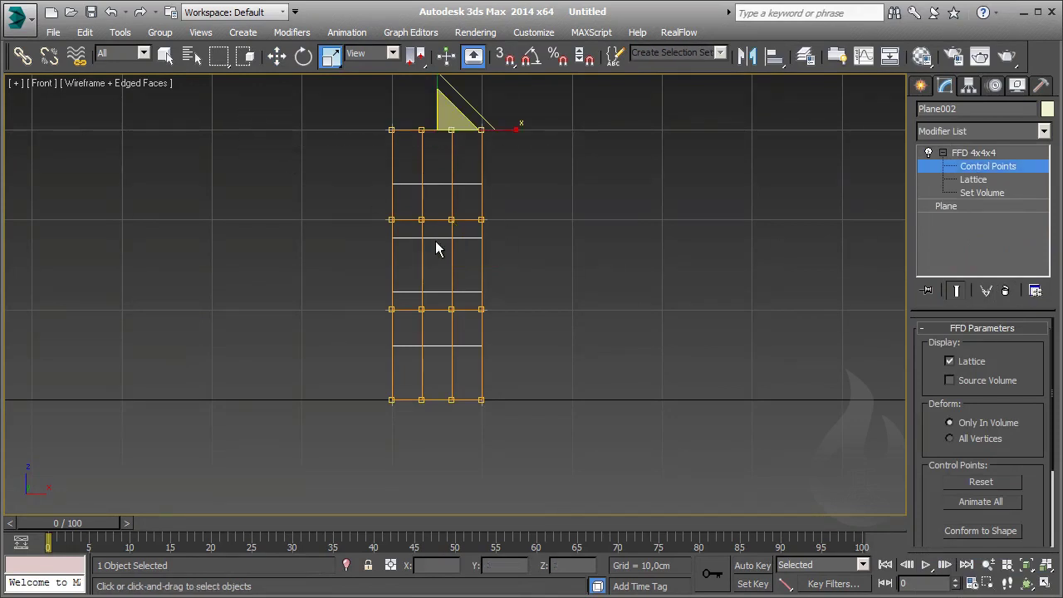
mouse_move(514, 123)
left_mouse_down()
mouse_move(438, 126)
mouse_move(556, 262)
left_mouse_up()
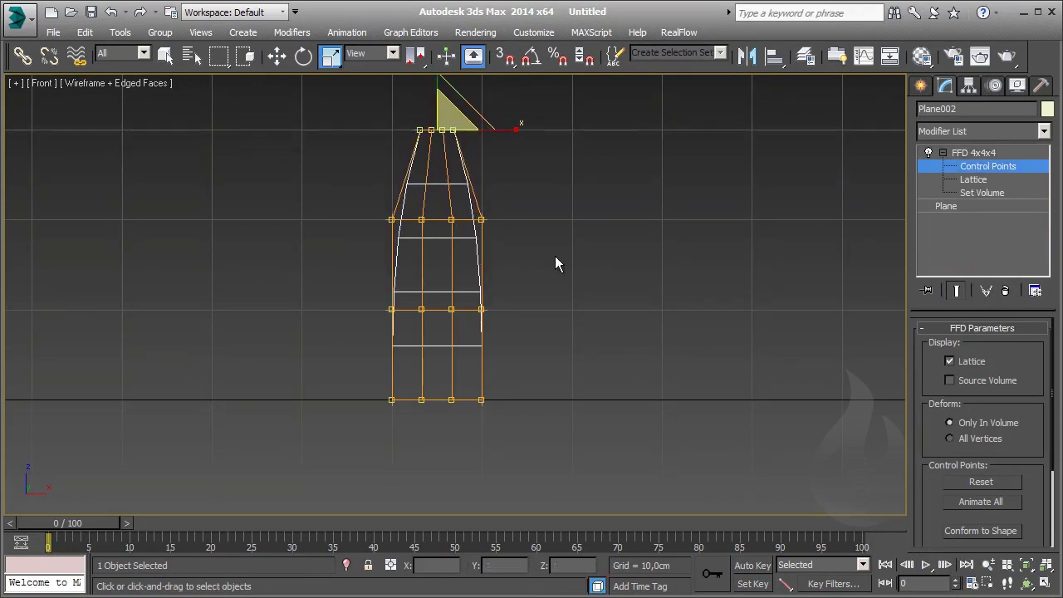
left_click_drag(371, 237, 332, 233)
left_click_drag(517, 219, 478, 219)
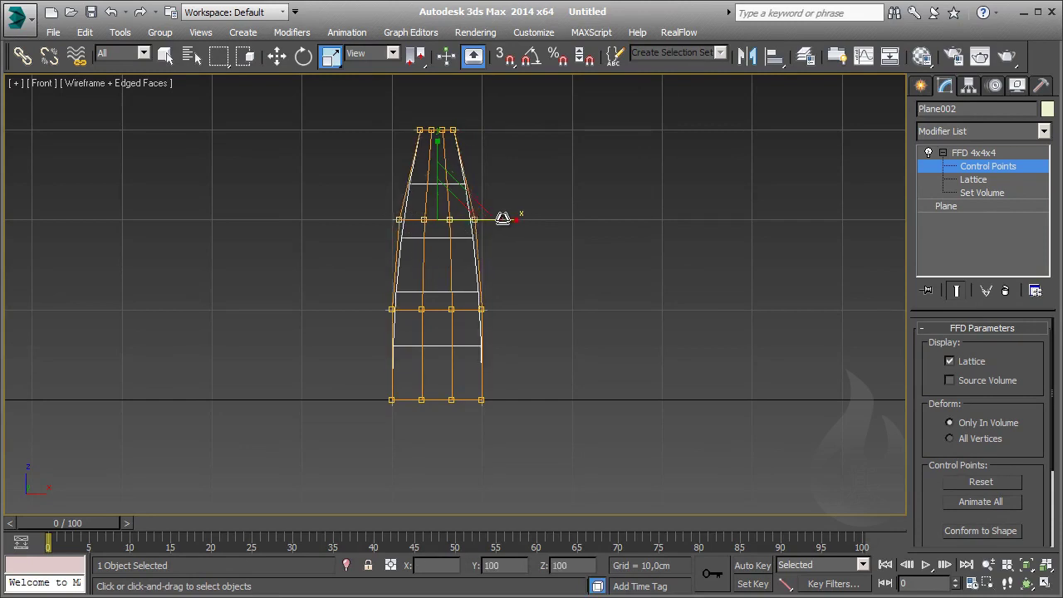
Step: Adjust the third and bottom lattice rows to set the blade's lower width
left_click_drag(274, 287, 629, 323)
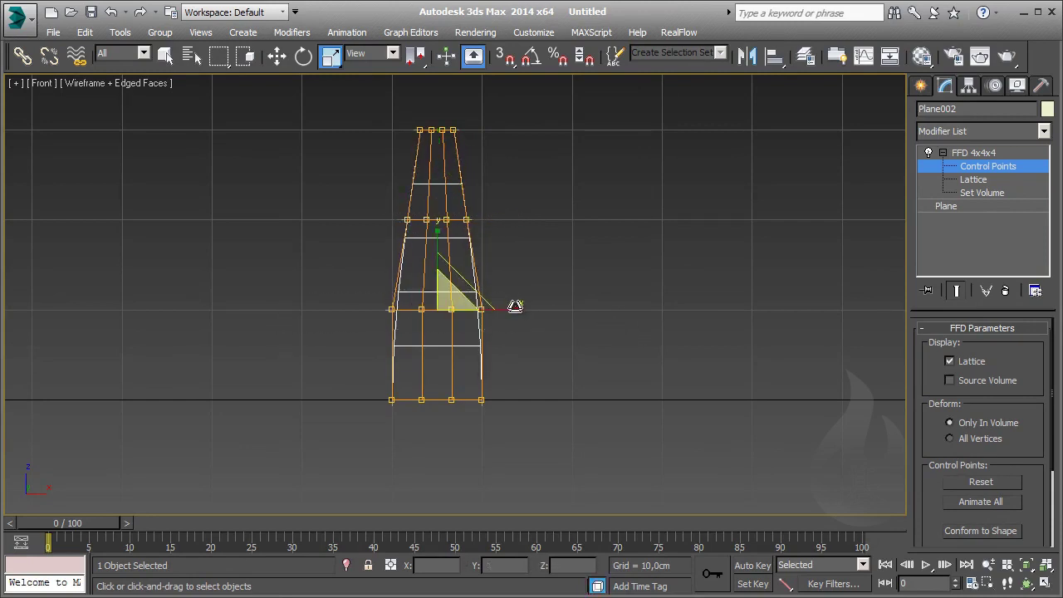
left_click_drag(515, 308, 536, 307)
left_click_drag(216, 381, 606, 415)
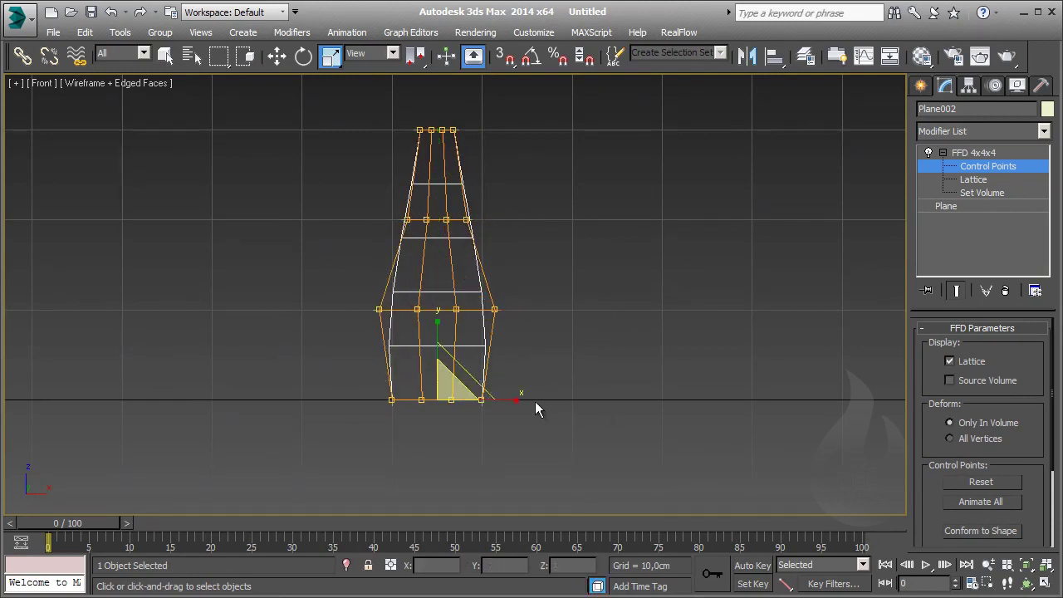
left_click_drag(518, 401, 560, 404)
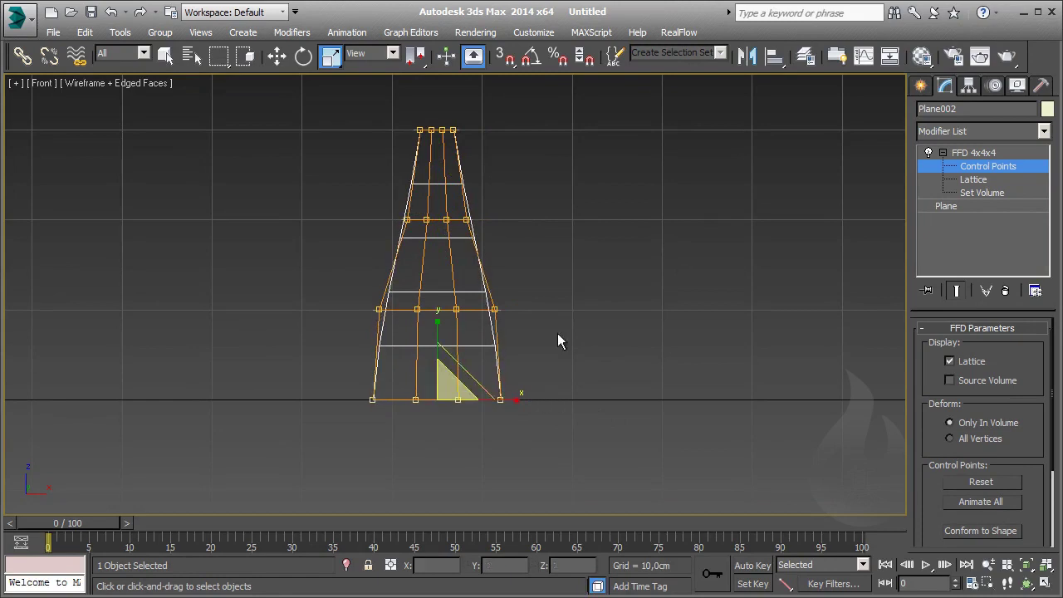
left_click_drag(558, 298, 305, 324)
mouse_move(512, 304)
left_mouse_down()
mouse_move(461, 310)
mouse_move(491, 306)
left_mouse_up()
left_click_drag(529, 388, 199, 416)
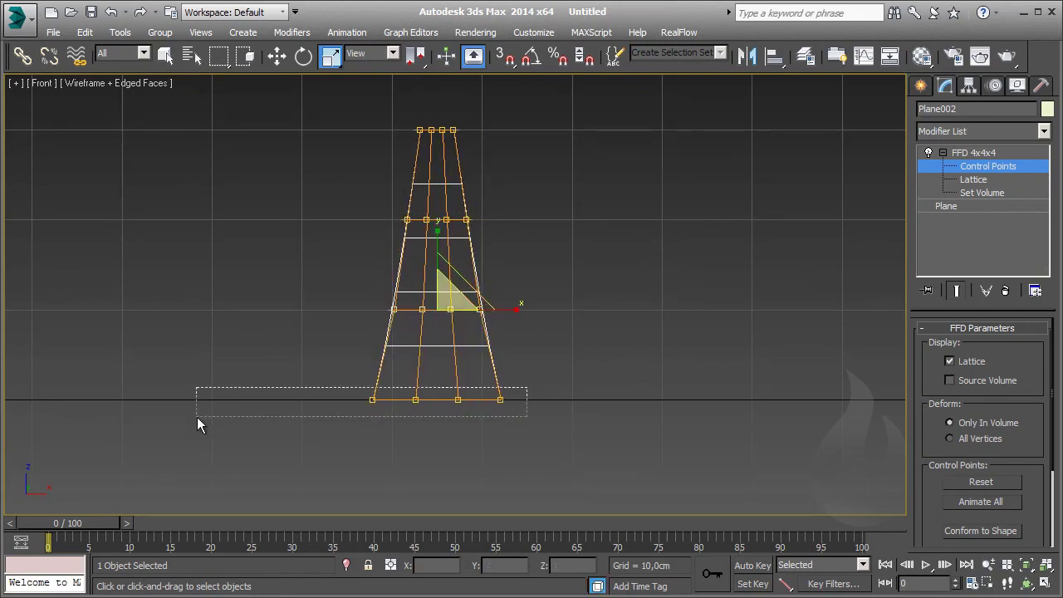
left_click_drag(515, 404, 491, 399)
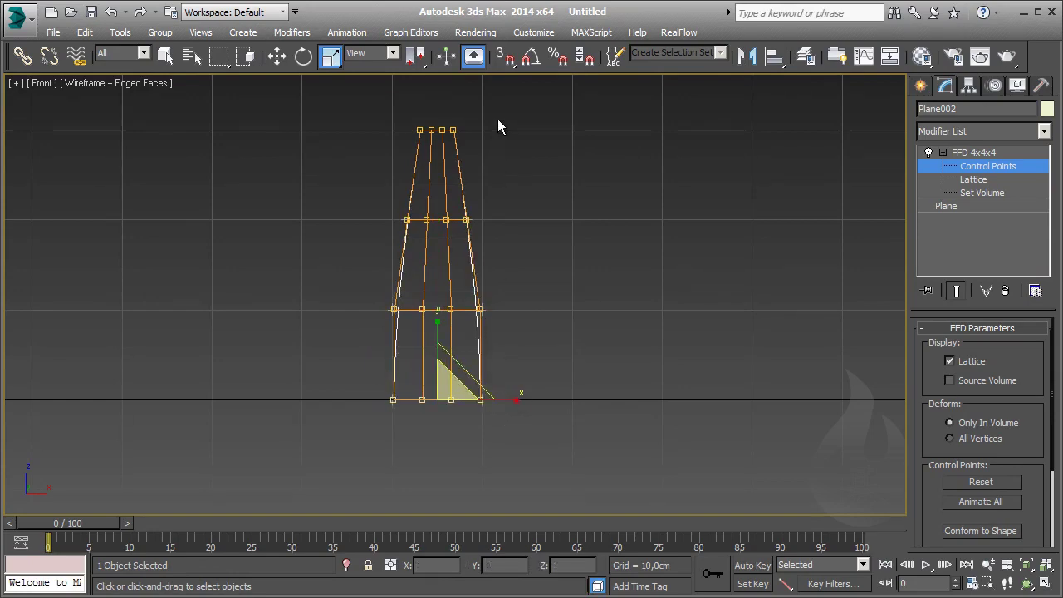
mouse_move(398, 112)
left_mouse_down()
mouse_move(538, 145)
mouse_move(499, 131)
left_mouse_up()
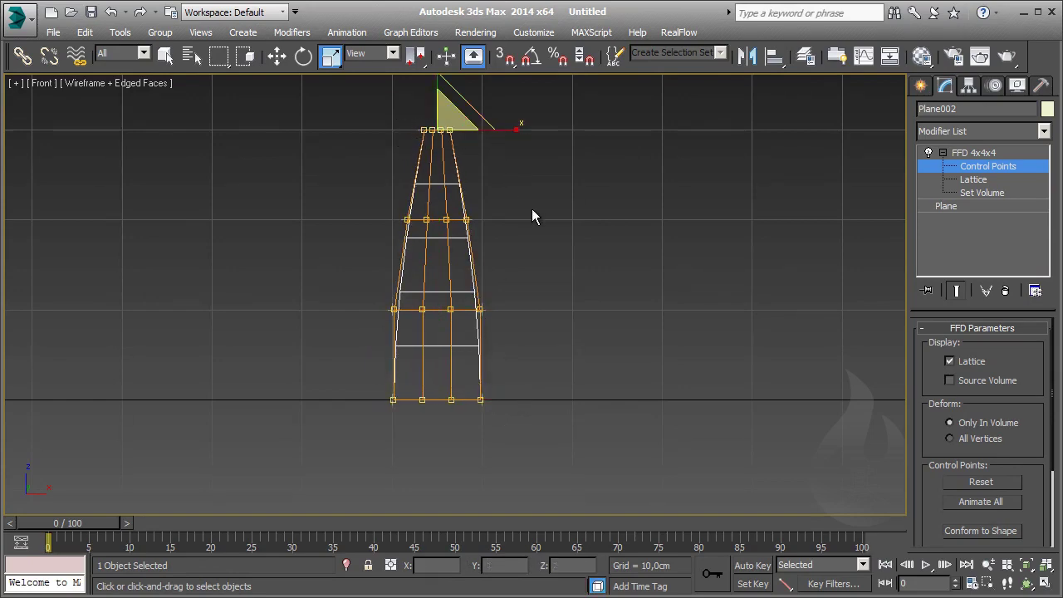
Step: In the Left view, shift the top FFD control points sideways to bend the tip
key("l")
scroll(511, 274, "down", 4)
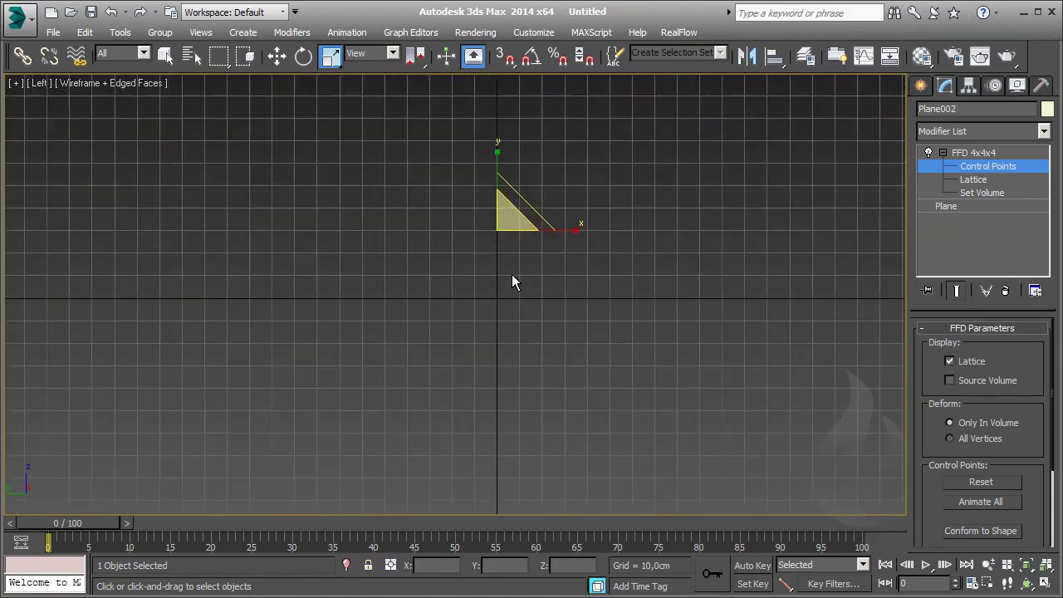
scroll(512, 274, "up", 5)
scroll(505, 294, "down", 5)
scroll(504, 295, "up", 3)
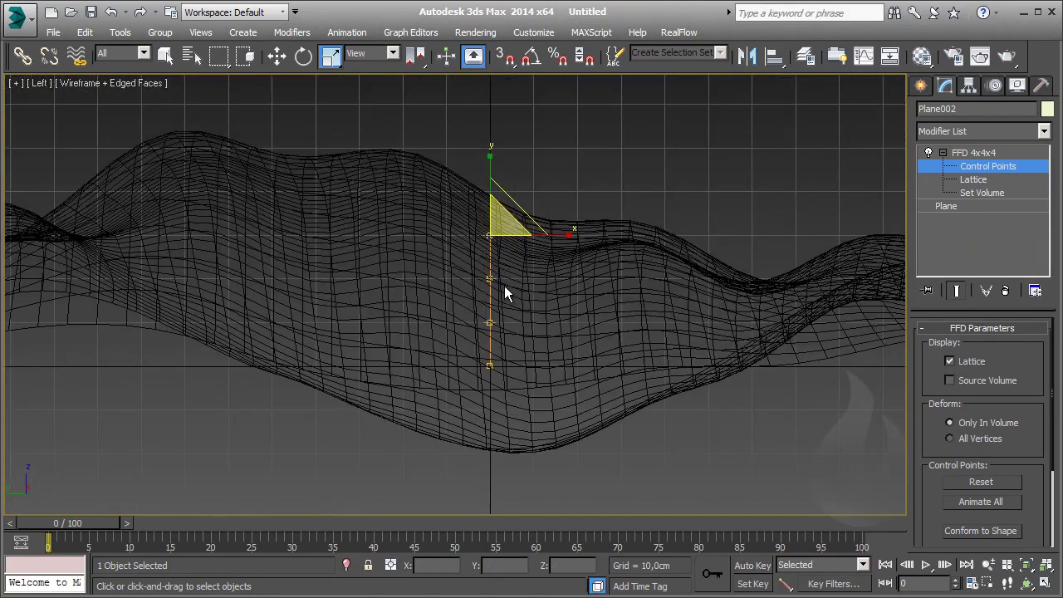
key("w")
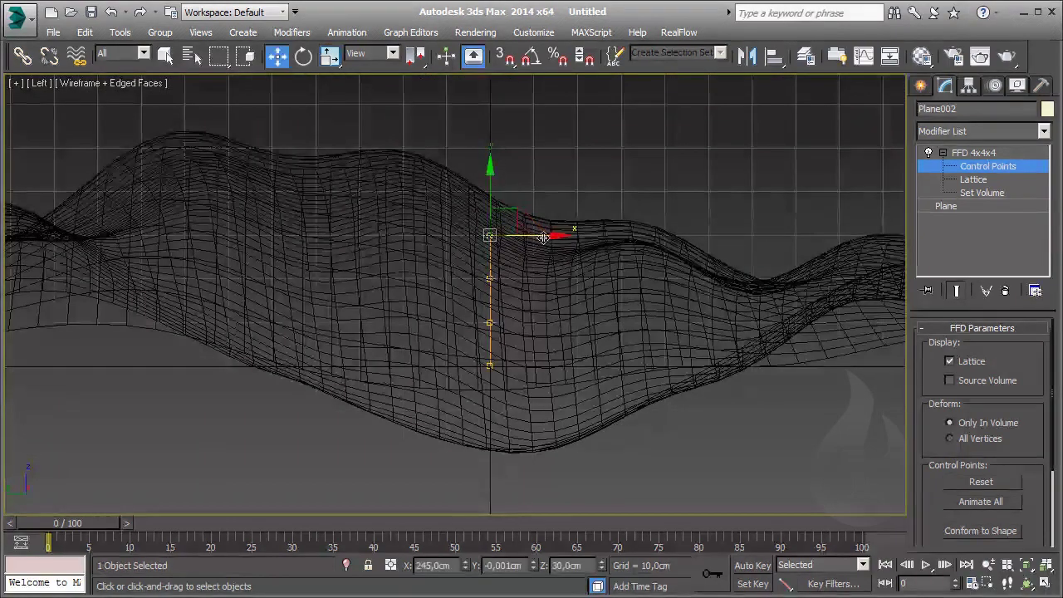
left_click_drag(544, 235, 525, 235)
left_click(490, 279)
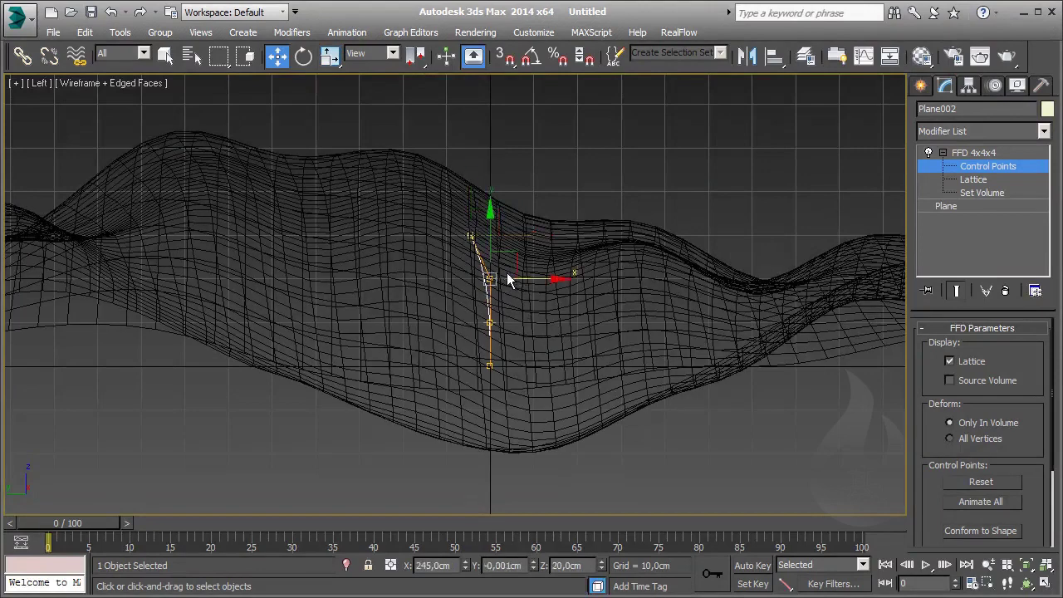
left_click_drag(522, 275, 521, 298)
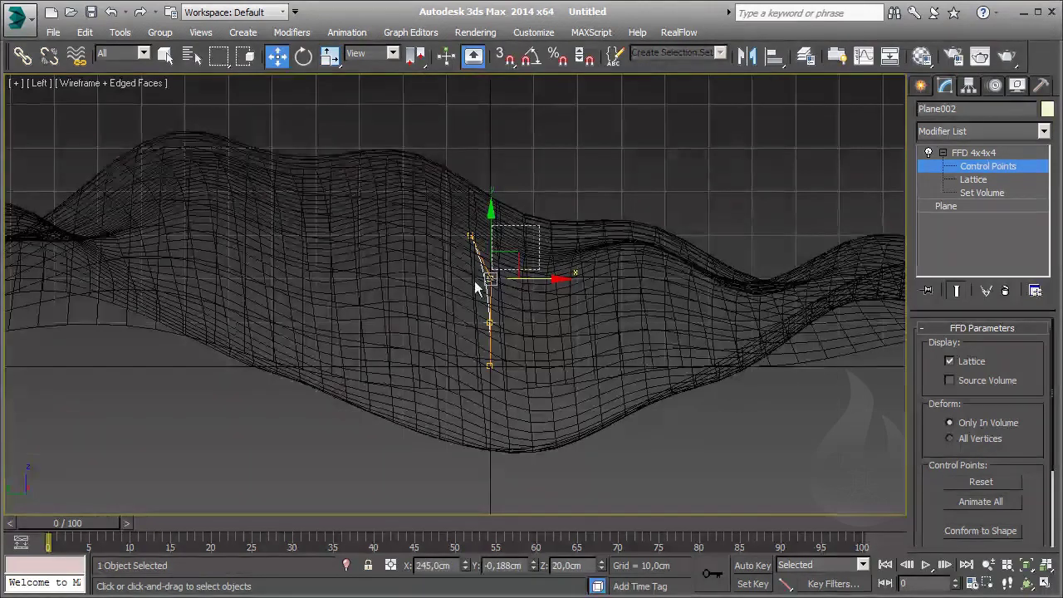
Step: Move the middle and lower control points to curve the blade, then leave Control Points
mouse_move(453, 226)
left_mouse_down()
mouse_move(512, 297)
mouse_move(492, 274)
left_mouse_up()
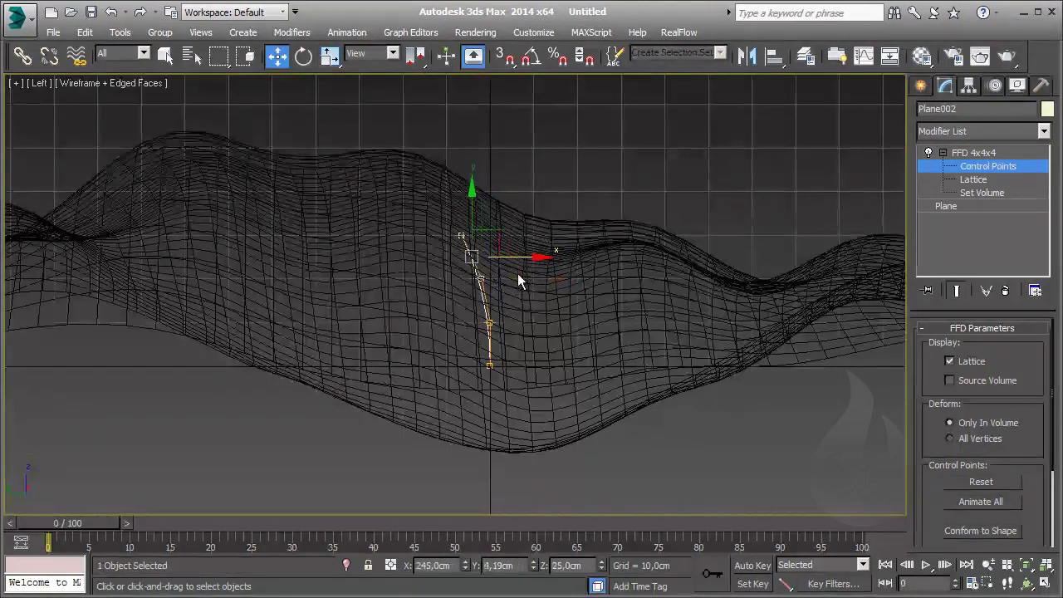
left_click_drag(482, 226, 497, 255)
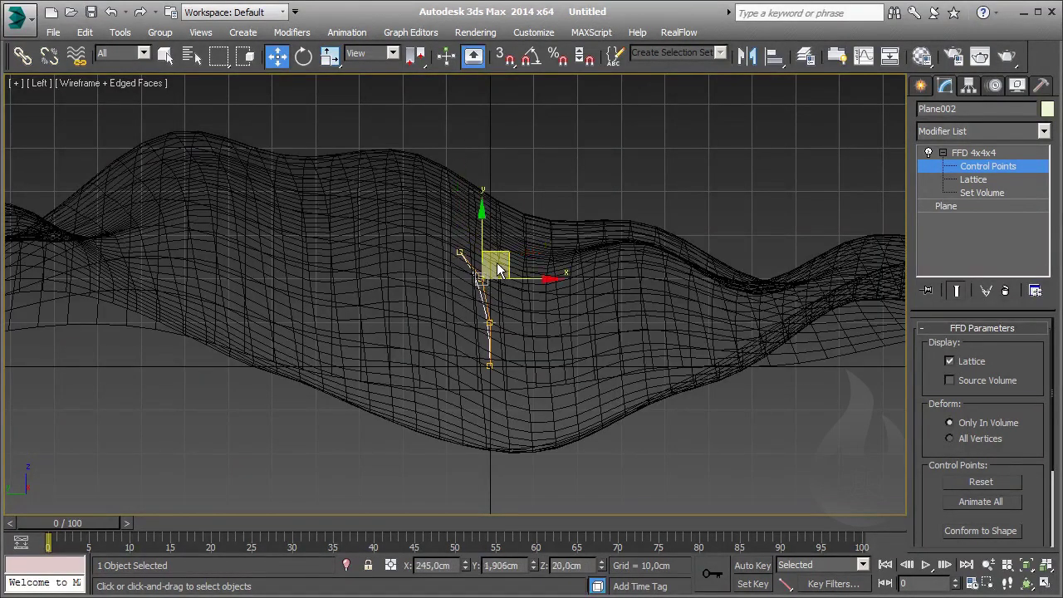
left_click(509, 316)
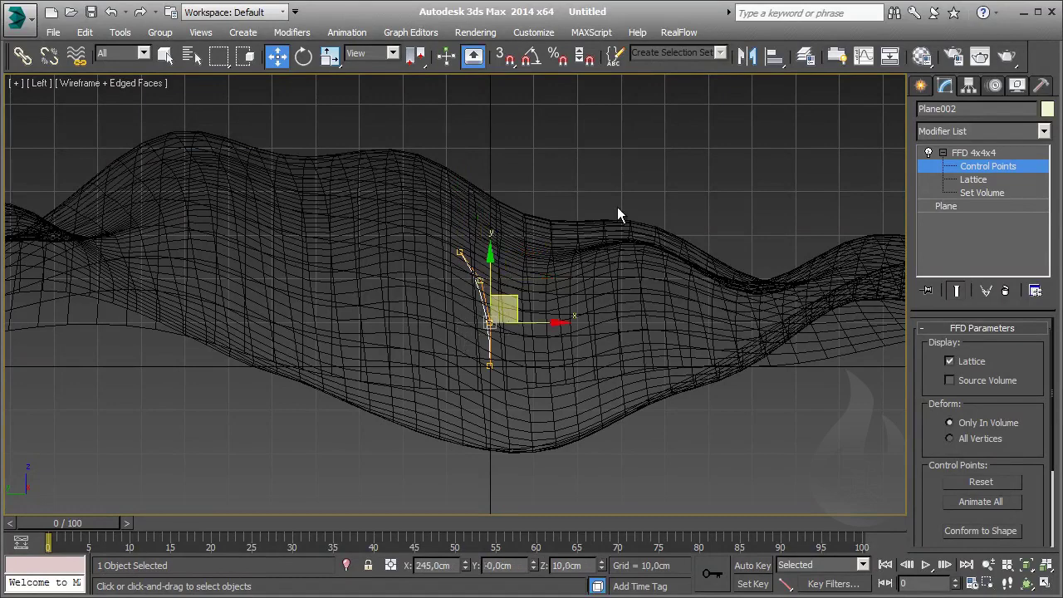
left_click(617, 207)
left_click(479, 281)
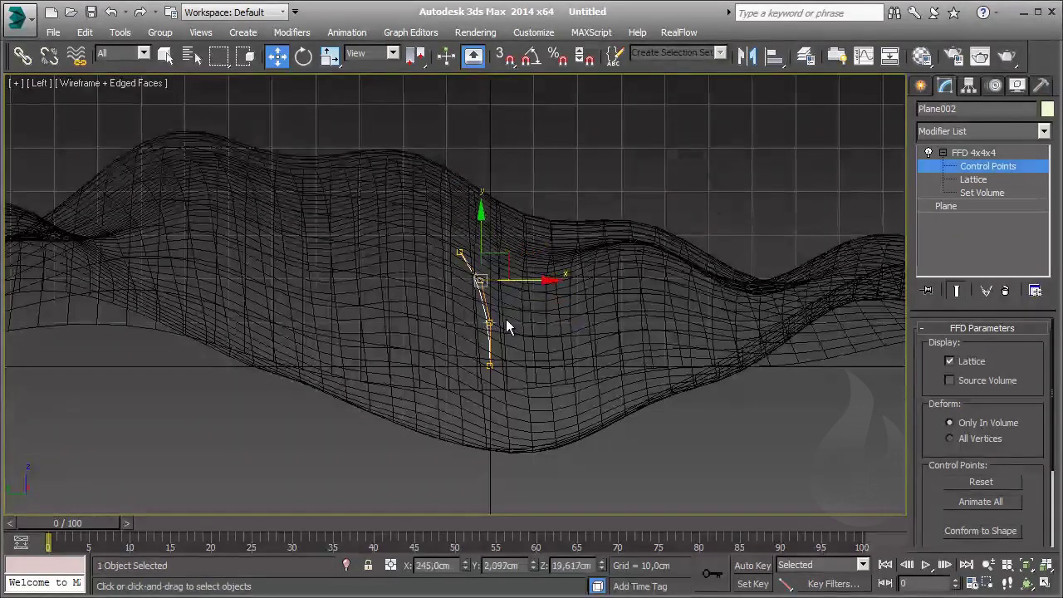
left_click_drag(508, 316, 457, 335)
left_click(994, 154)
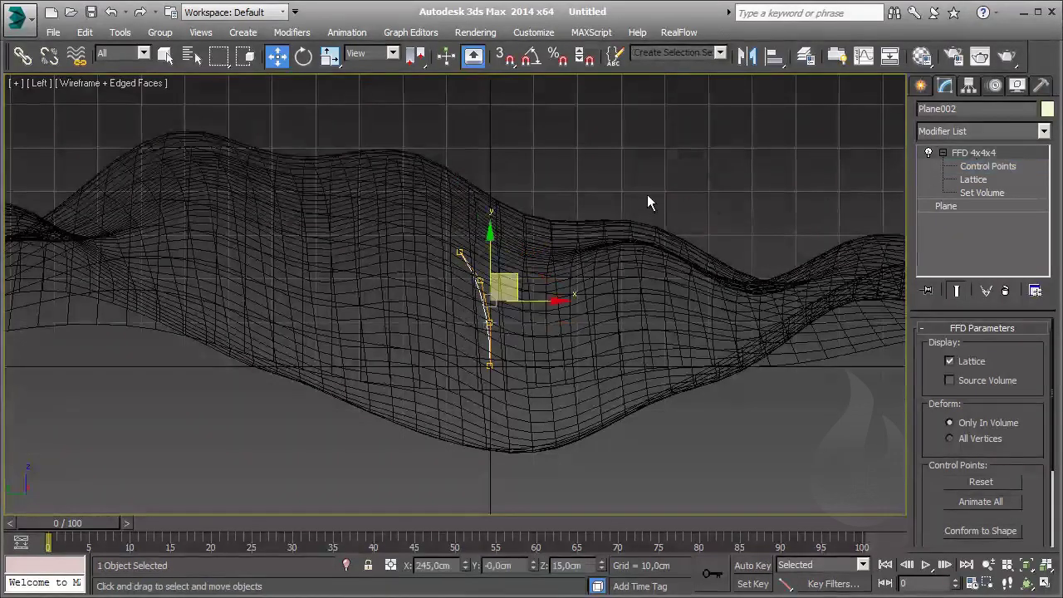
Step: In Perspective, shift-drag the blade to make a copy, Plane003, beside it
key("p")
key("z")
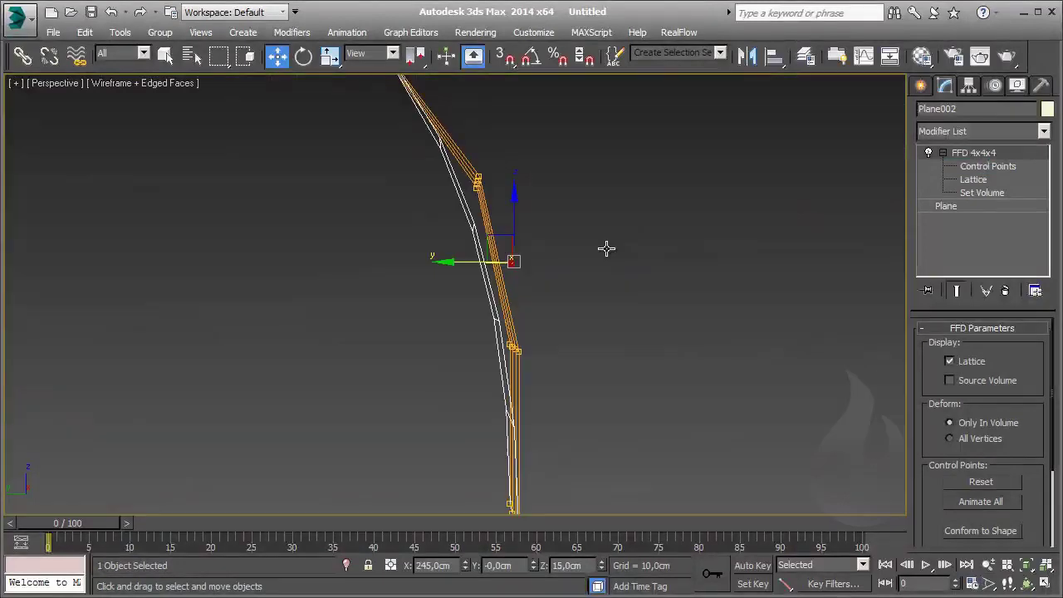
mouse_move(521, 287)
middle_mouse_down("alt")
mouse_move(290, 323)
mouse_move(346, 310)
middle_mouse_up("alt")
scroll(346, 311, "down", 5)
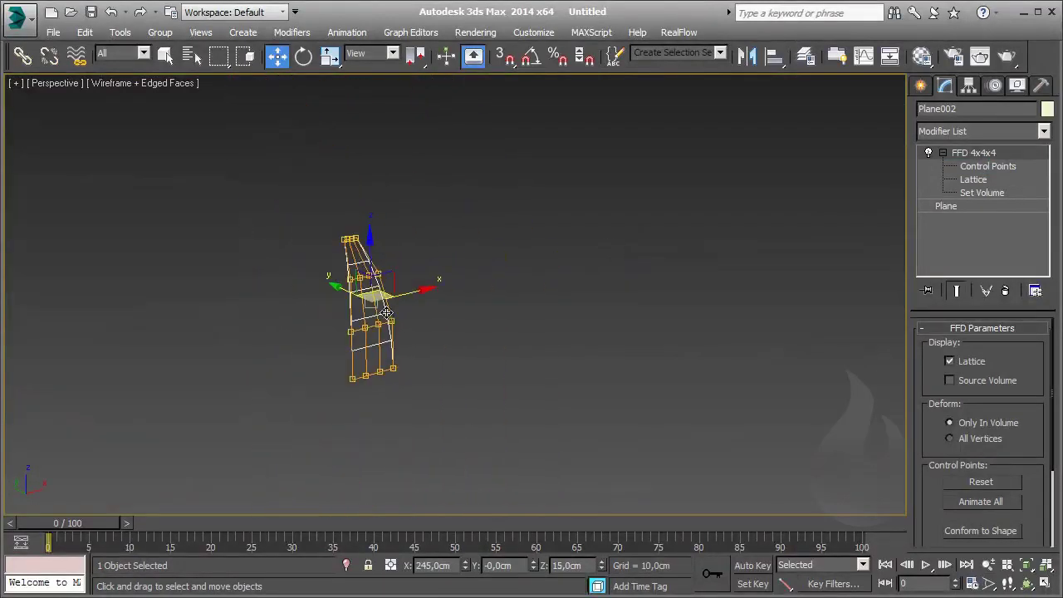
left_click_drag(415, 315, 498, 303, "shift")
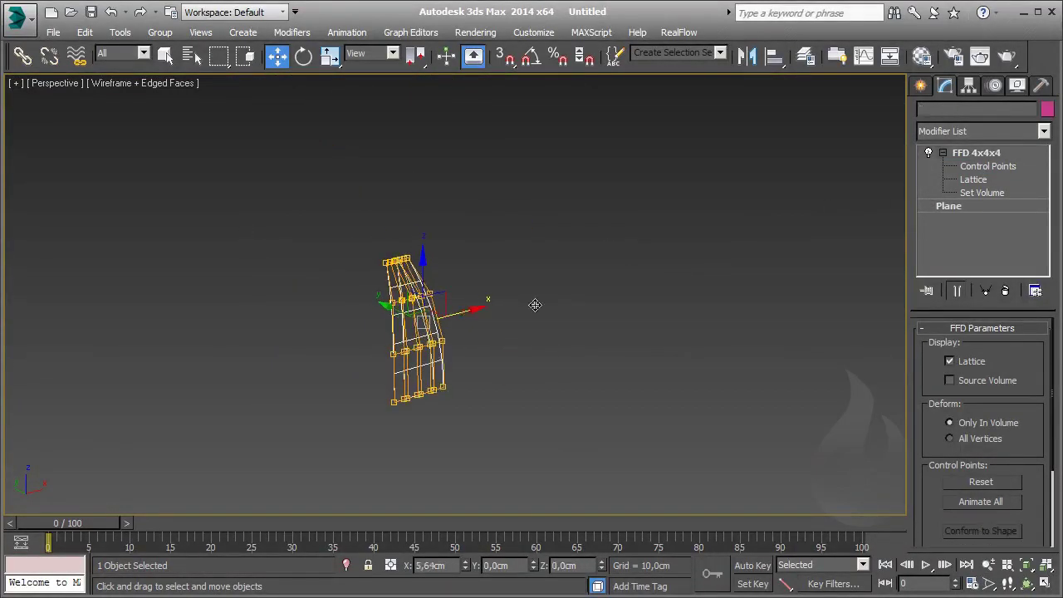
left_click(533, 375)
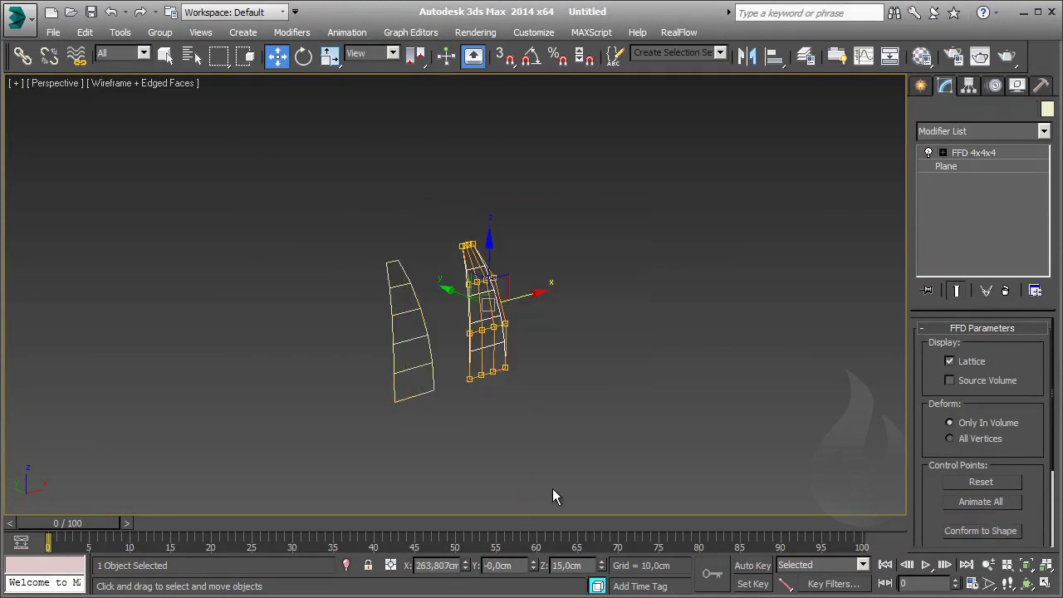
middle_click_drag(513, 315, 456, 330)
scroll(455, 330, "up", 4)
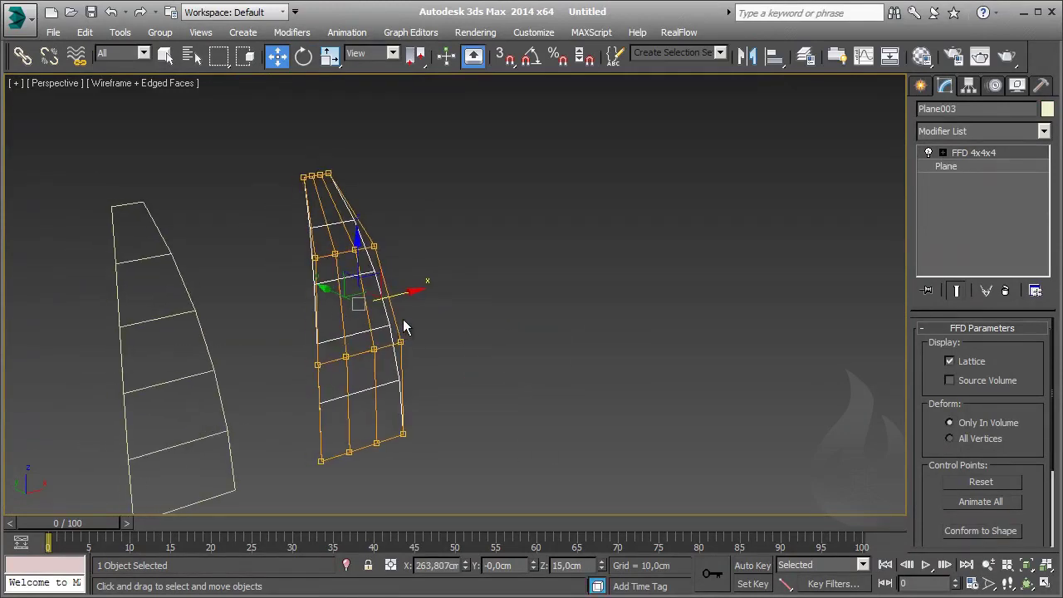
Step: Raise the copy's top FFD row to lengthen it and narrow the top two rows
left_click(942, 153)
left_click(971, 166)
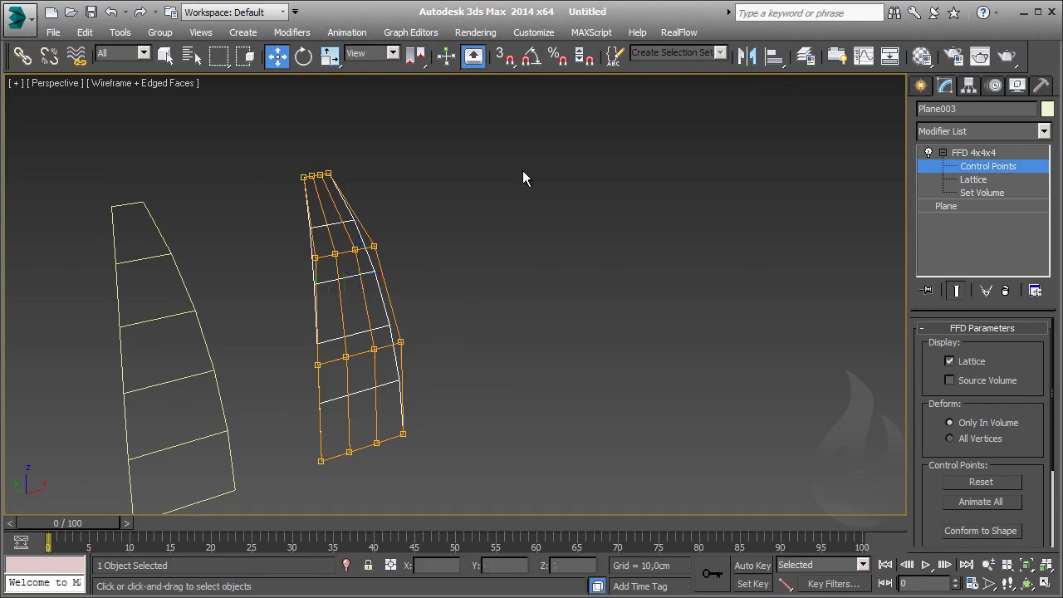
left_click_drag(257, 188, 256, 183)
left_click_drag(324, 139, 330, 162)
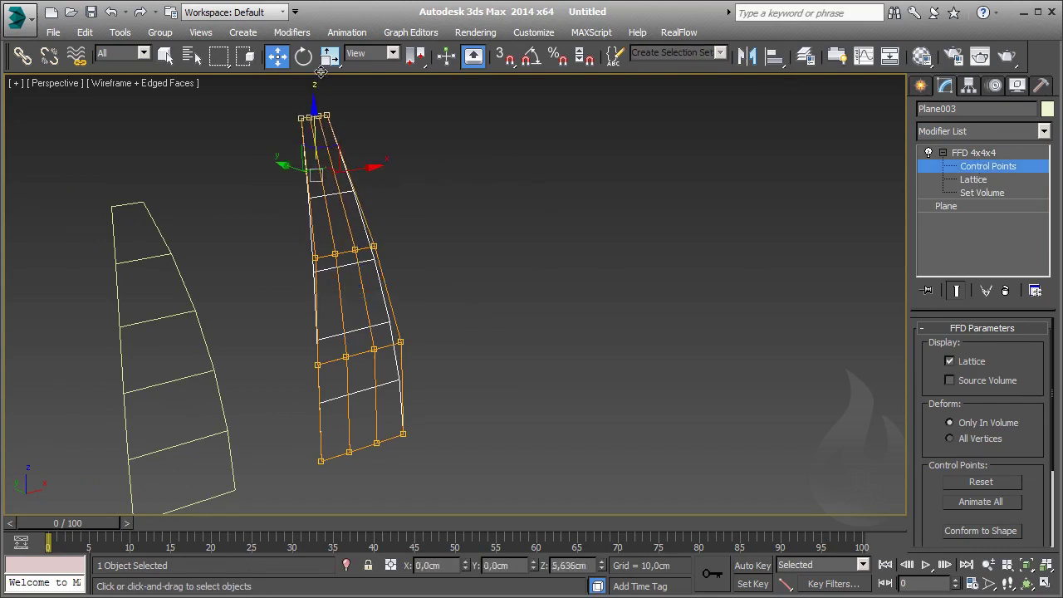
key("r")
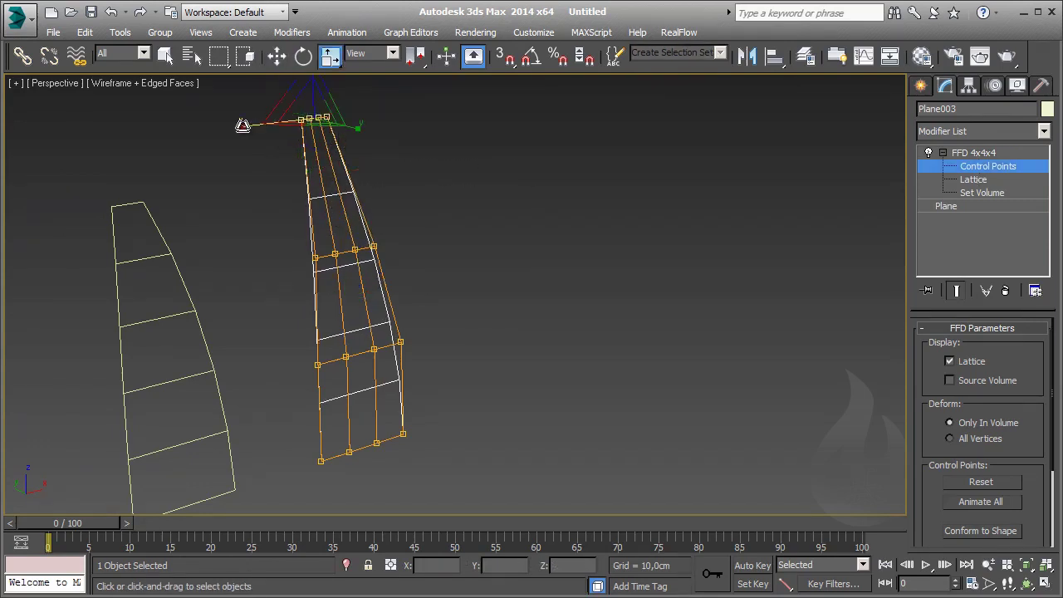
left_click_drag(244, 126, 261, 124)
left_click_drag(387, 202, 282, 308)
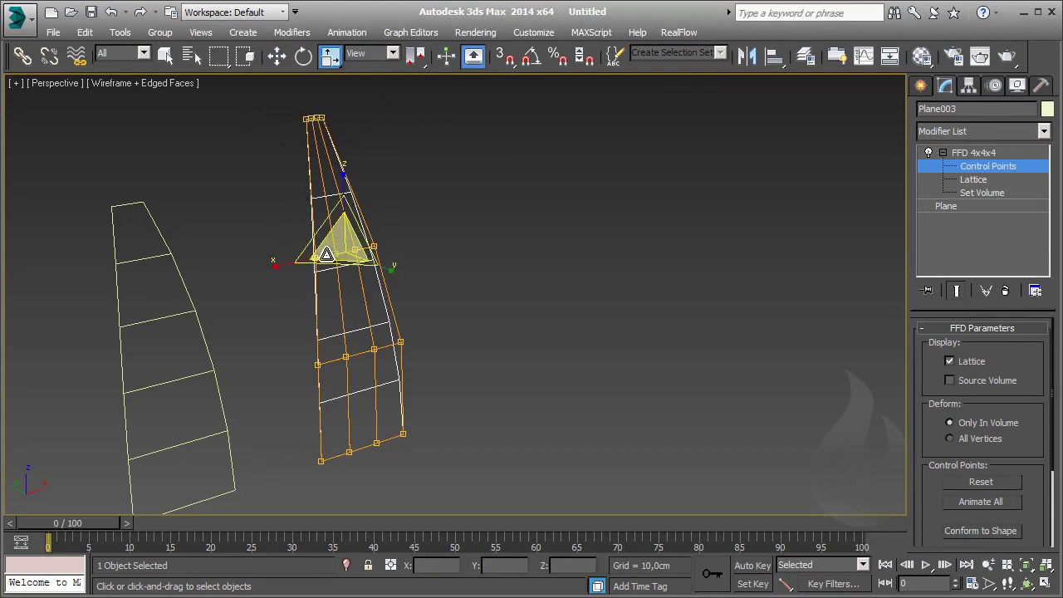
mouse_move(278, 266)
left_mouse_down()
mouse_move(324, 263)
mouse_move(340, 274)
left_mouse_up()
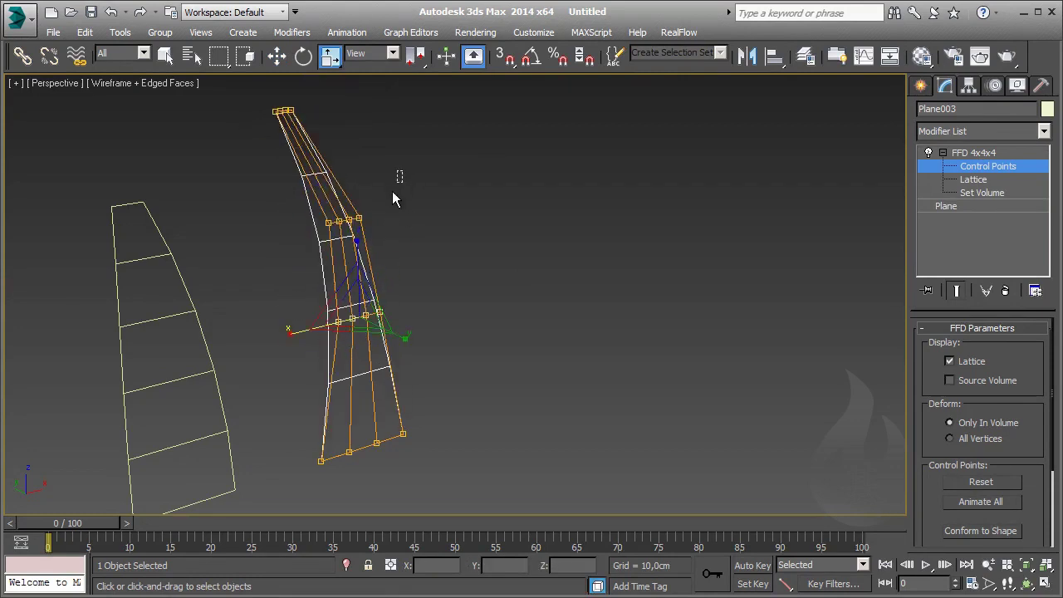
Step: Bend, rotate and lower the upper control points so the tip arches left
left_click_drag(403, 171, 304, 349)
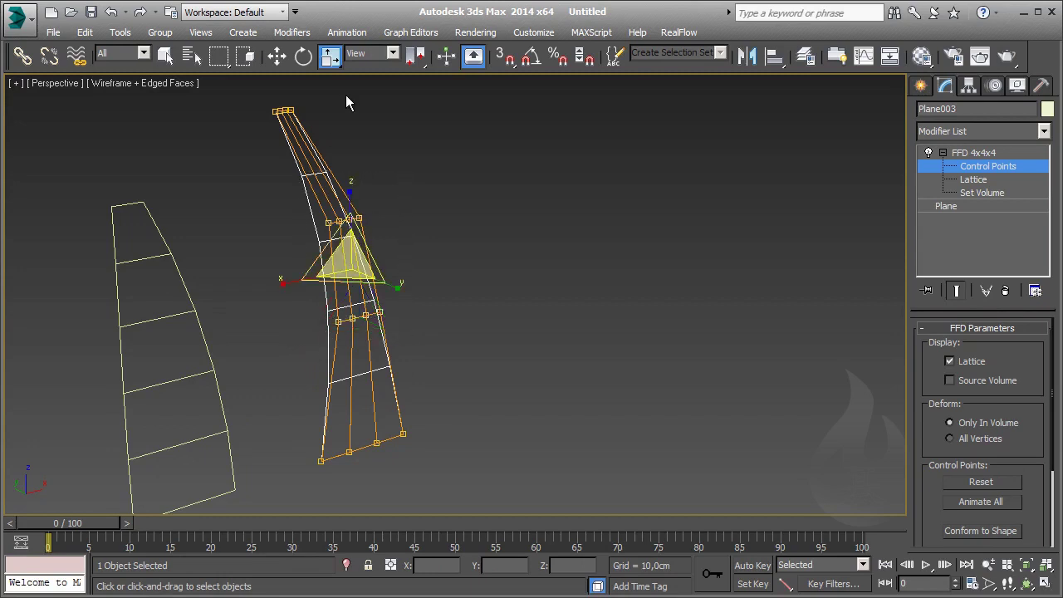
left_click_drag(345, 94, 245, 150)
key("e")
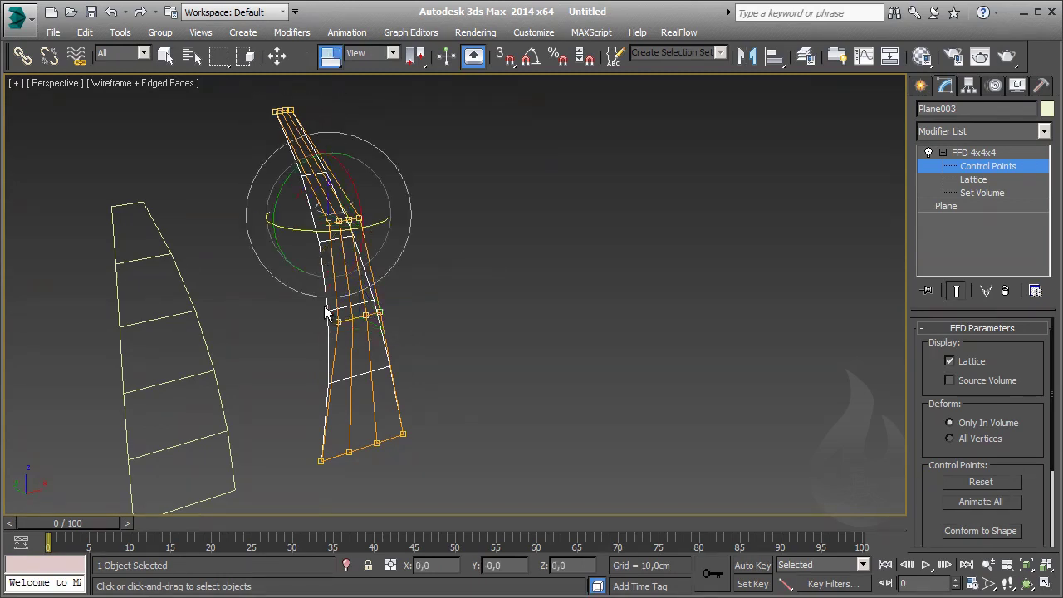
mouse_move(356, 201)
left_mouse_down()
mouse_move(349, 176)
mouse_move(327, 200)
left_mouse_up()
key("w")
left_click_drag(297, 239, 295, 249)
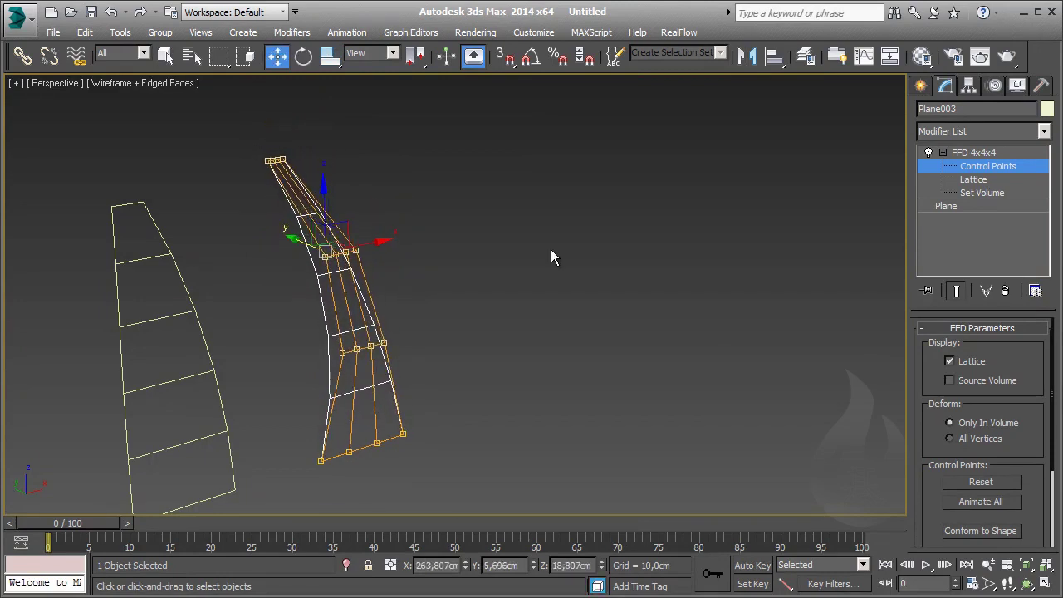
left_click(955, 167)
left_click(315, 357)
left_click_drag(420, 230, 296, 349)
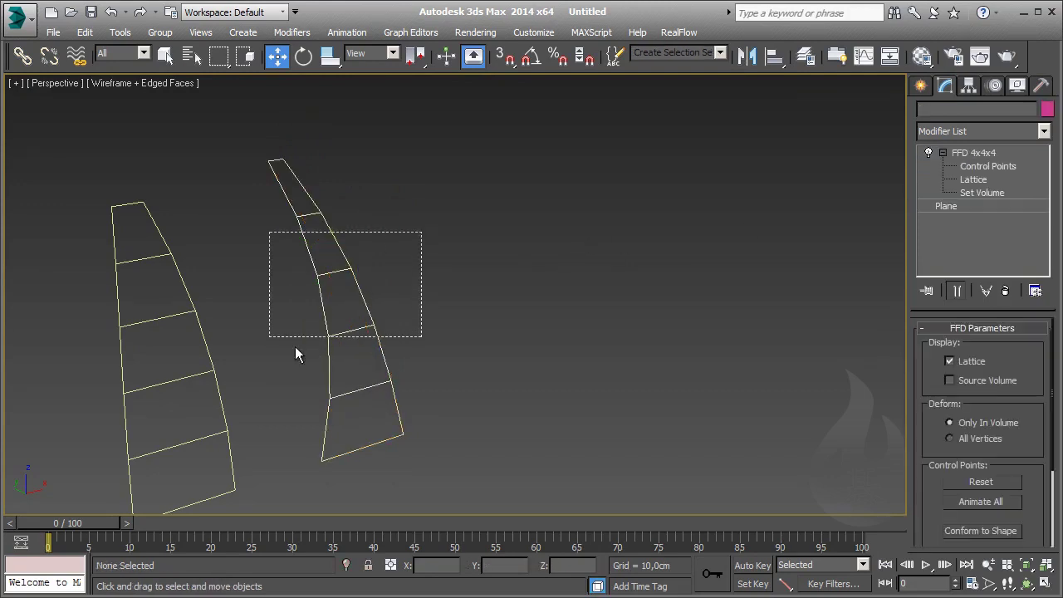
Step: Copy the blade again to create Plane004 and enter its FFD control points
left_click_drag(410, 290, 500, 276, "shift")
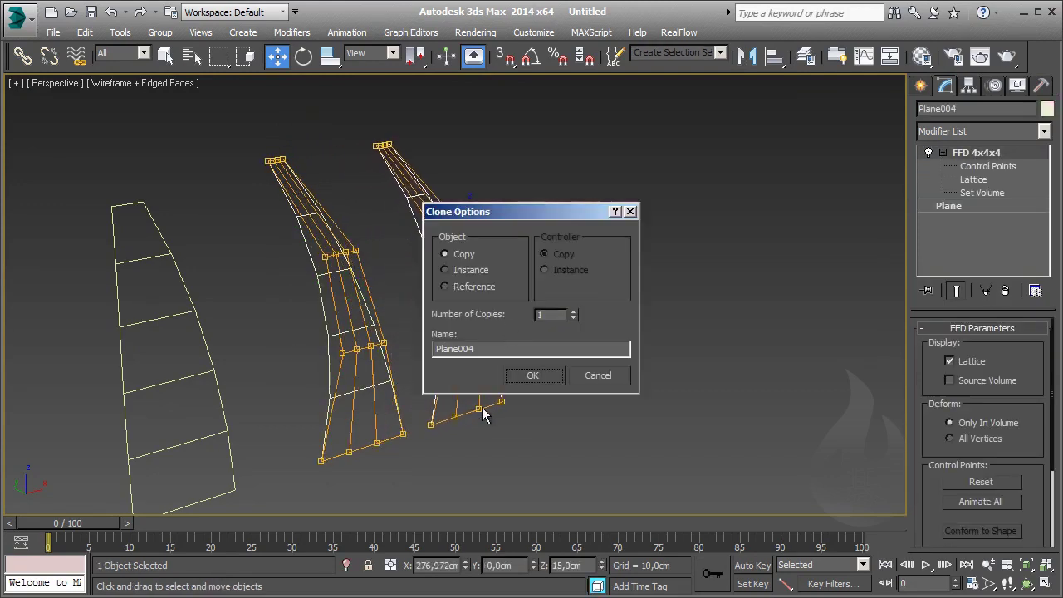
left_click(531, 374)
left_click(416, 146)
left_click_drag(446, 161, 343, 221)
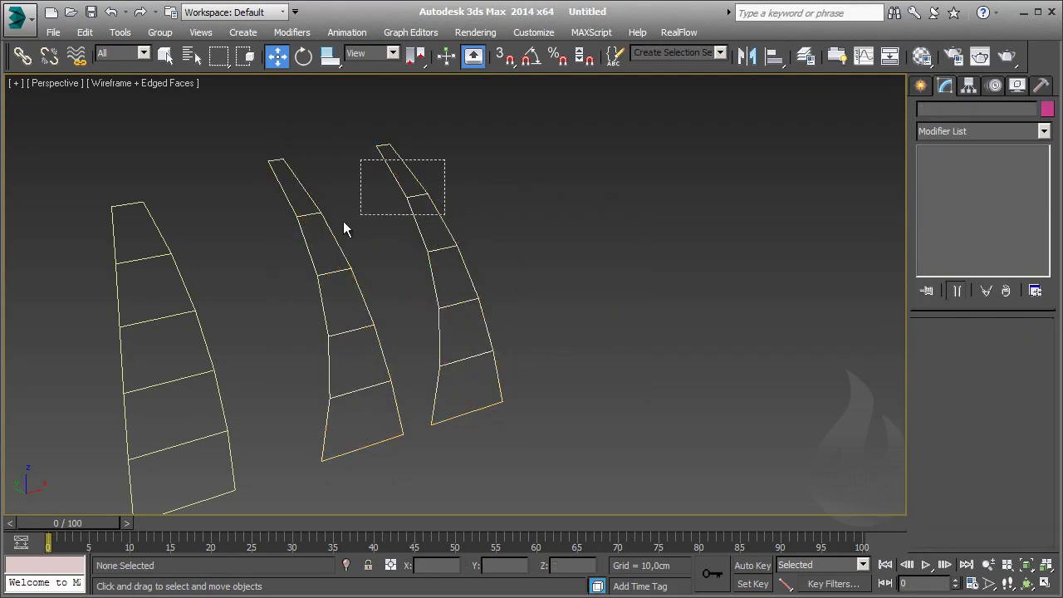
left_click(943, 153)
left_click(983, 166)
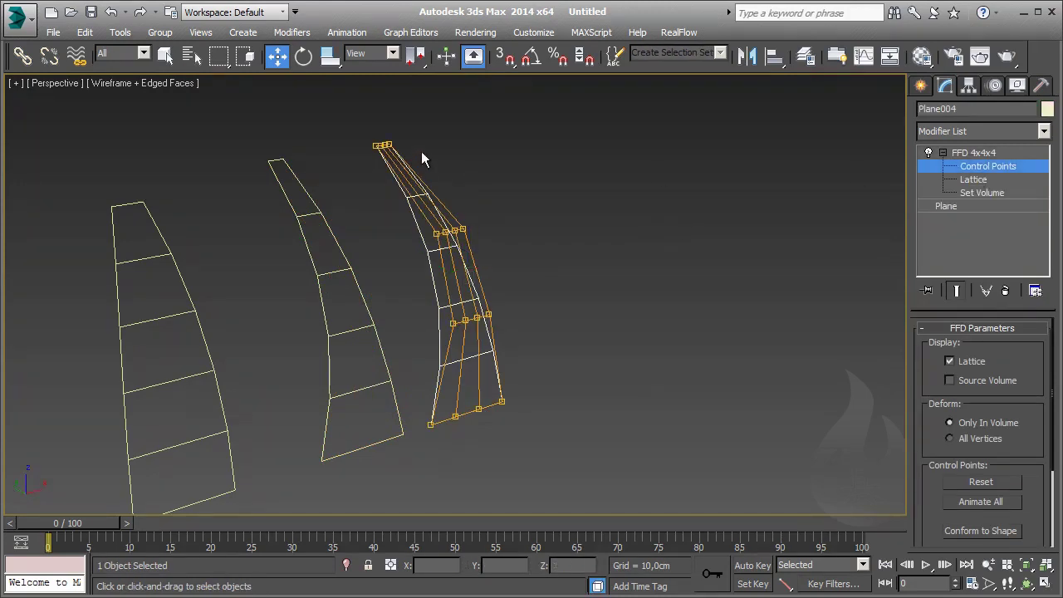
Step: Lower the top rows and shift the third row to bend Plane004 into a hook
mouse_move(421, 163)
left_mouse_down()
mouse_move(354, 148)
mouse_move(387, 165)
left_mouse_up()
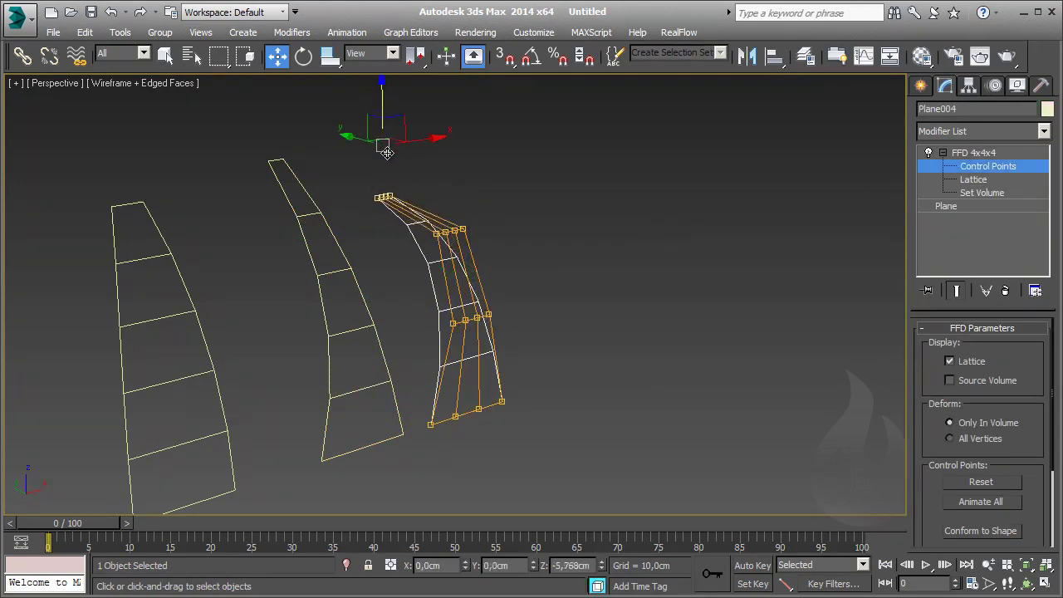
left_click_drag(503, 207, 424, 249)
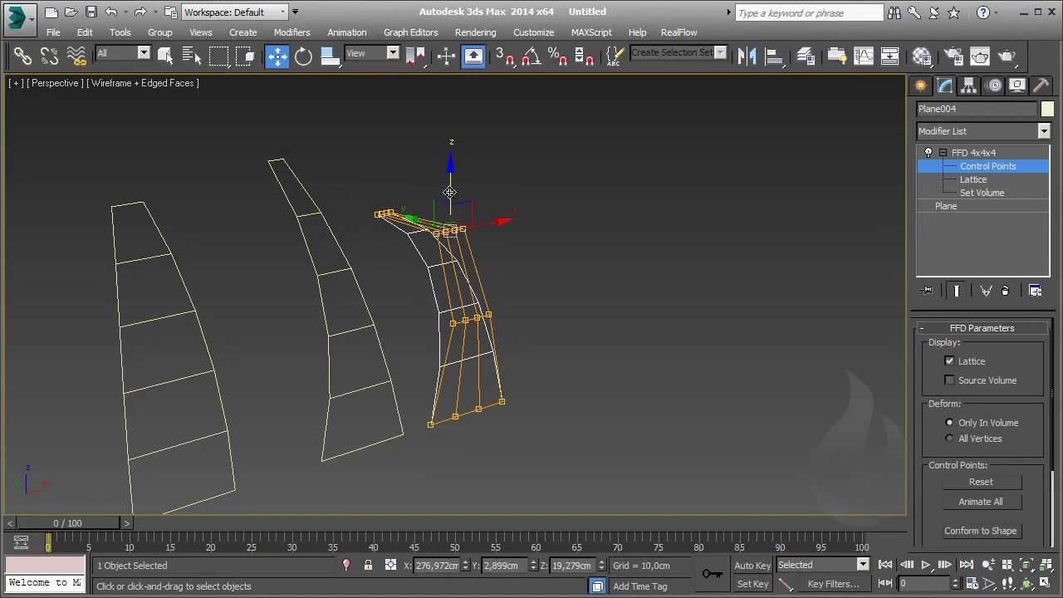
left_click_drag(449, 193, 437, 225)
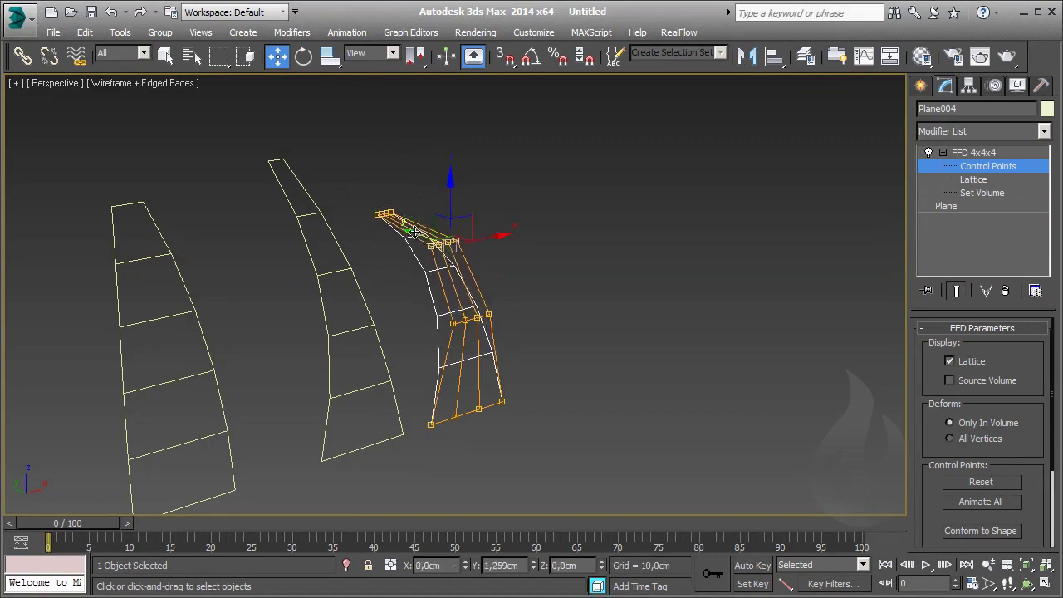
mouse_move(497, 289)
left_mouse_down()
mouse_move(425, 329)
mouse_move(439, 300)
left_mouse_up()
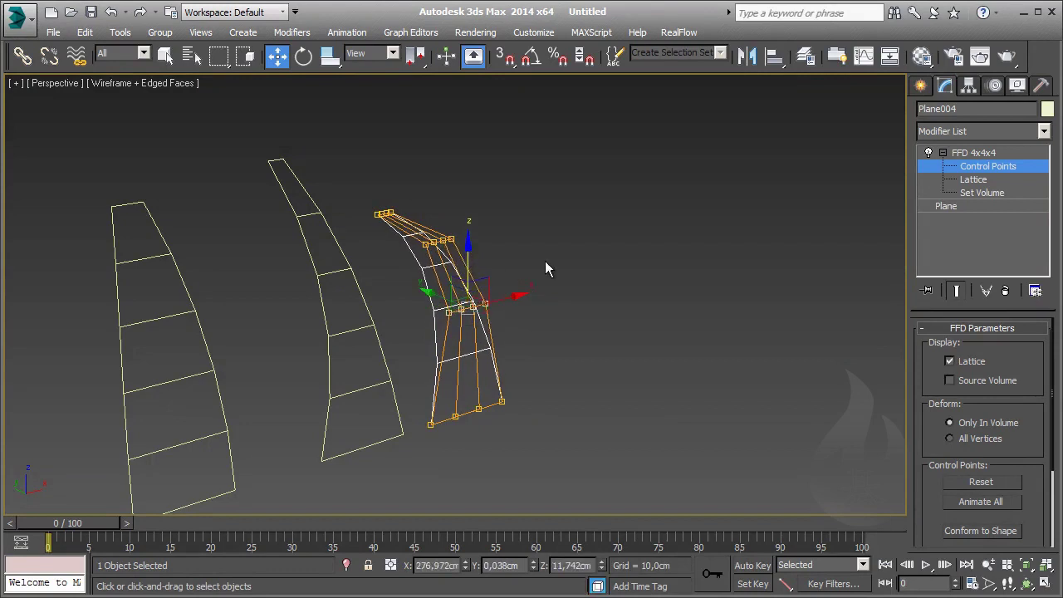
left_click(570, 387)
left_click(615, 350)
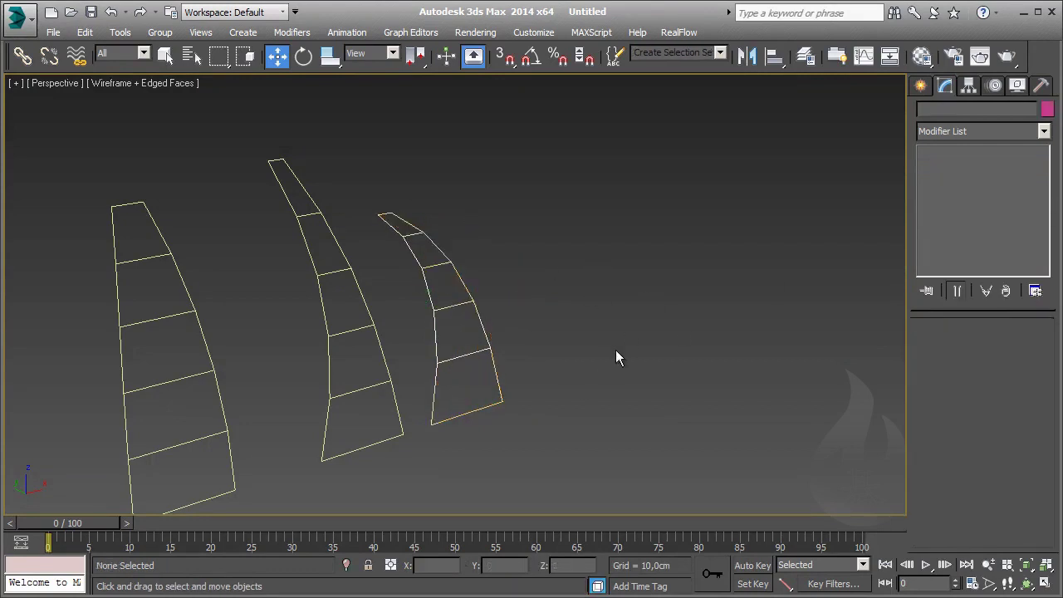
mouse_move(615, 350)
middle_mouse_down("alt")
mouse_move(474, 356)
mouse_move(360, 396)
mouse_move(370, 373)
middle_mouse_up("alt")
Step: Set the leftmost blade's Plane Length Segs to 10
left_click(355, 343)
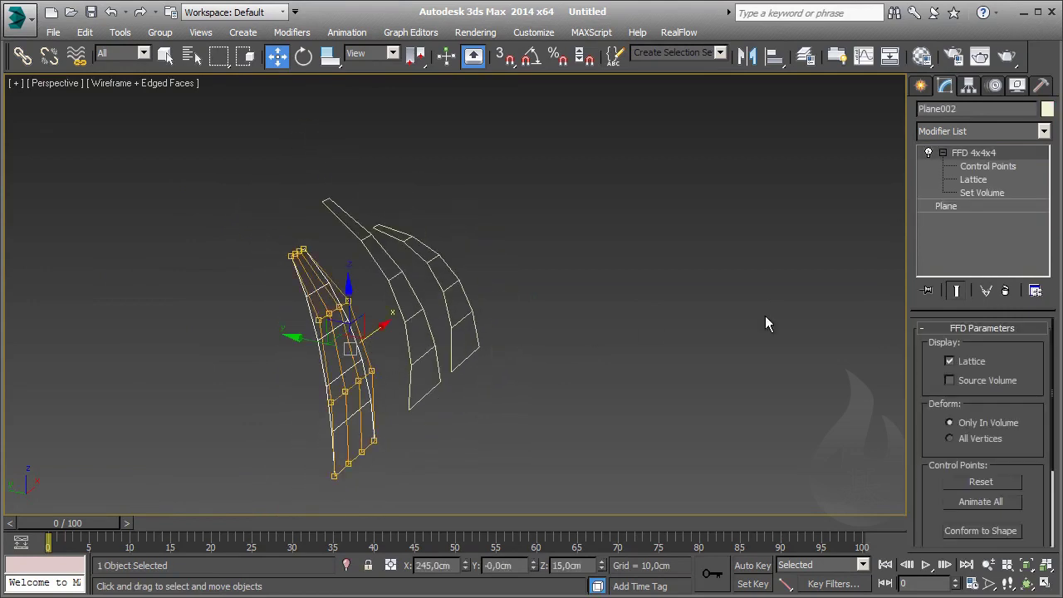
left_click(999, 209)
left_click(1034, 390)
left_click(1034, 390)
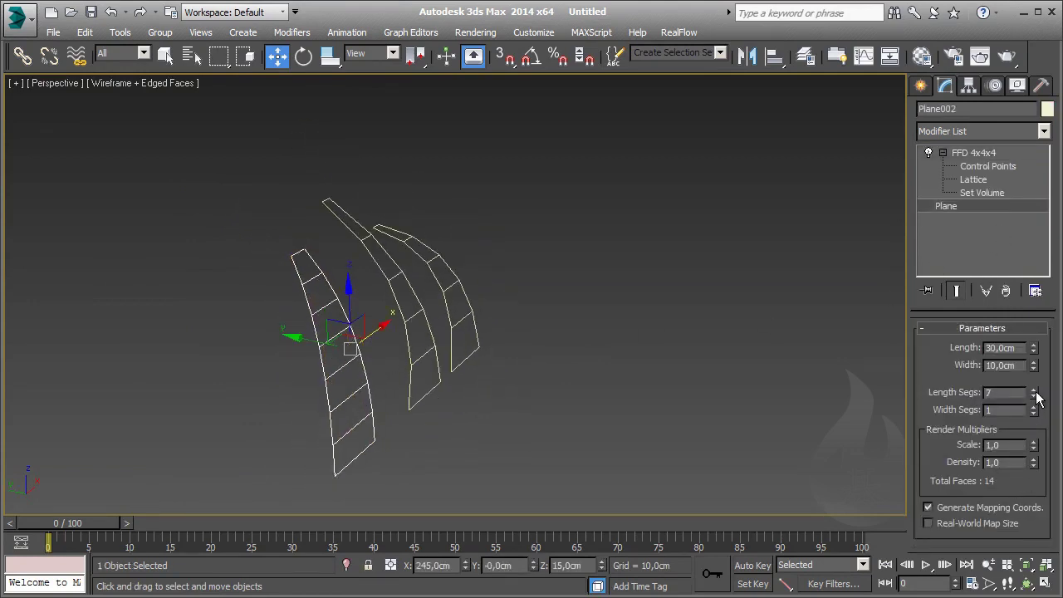
left_click(1034, 390)
left_click(1034, 390)
type("0")
key("Return")
Step: Give the middle and right blades 10 length segments as well, then shift-copy all three
left_click(398, 292)
left_click(387, 279)
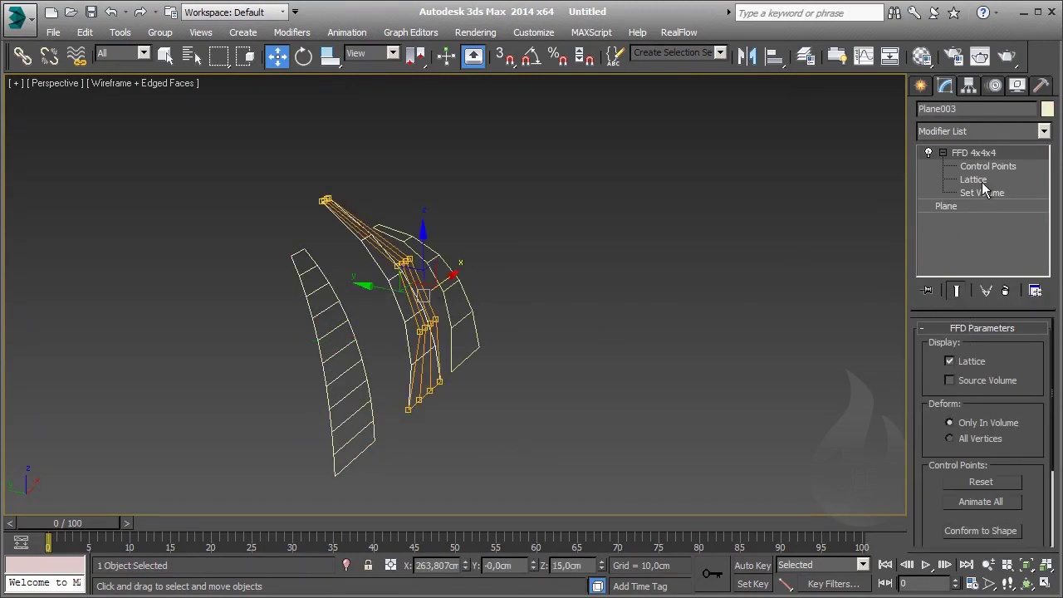
left_click(963, 205)
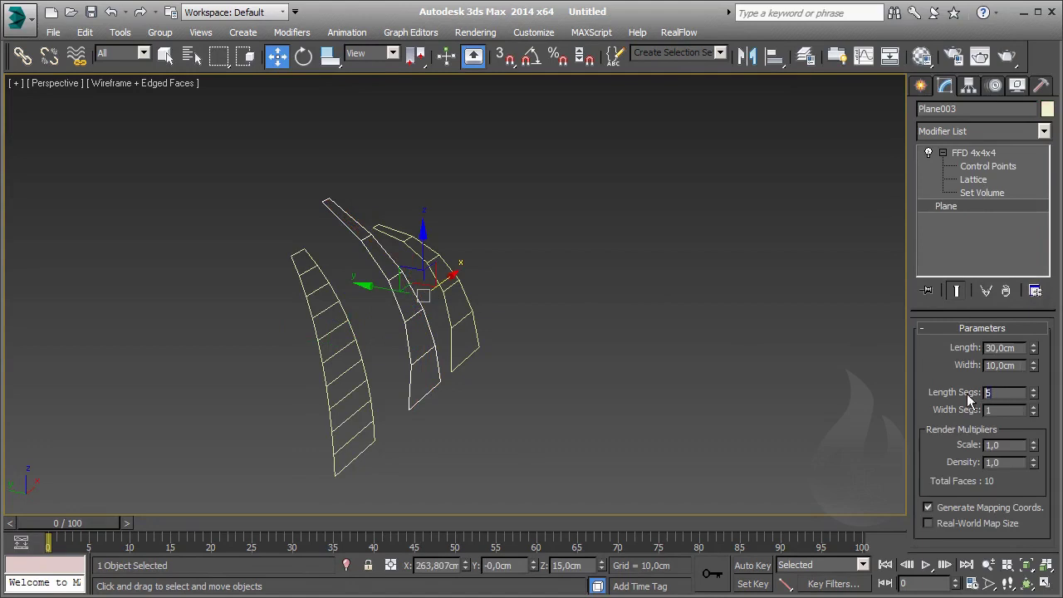
left_click(490, 280)
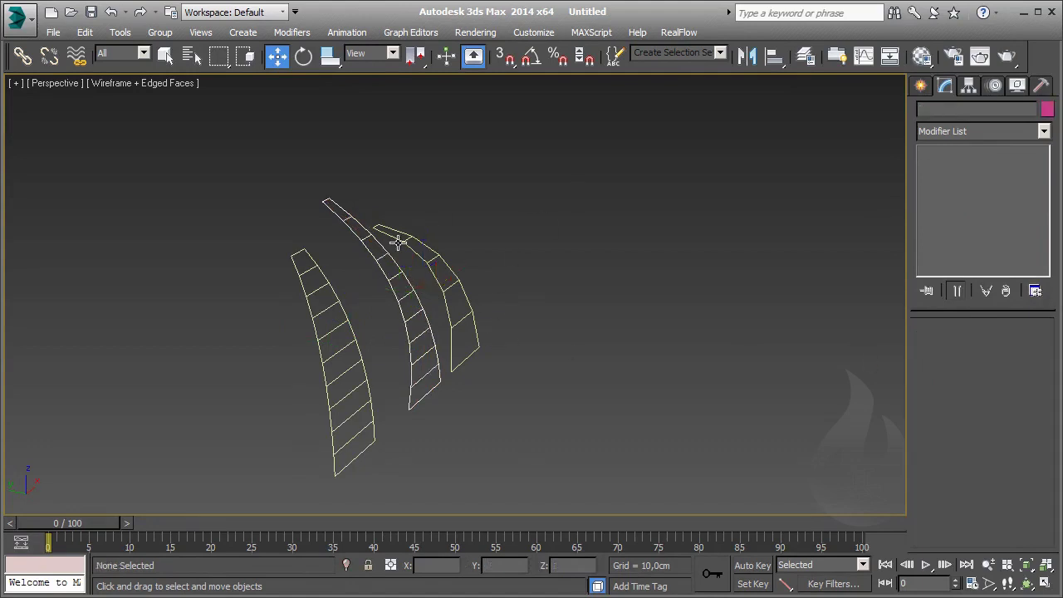
left_click(415, 249)
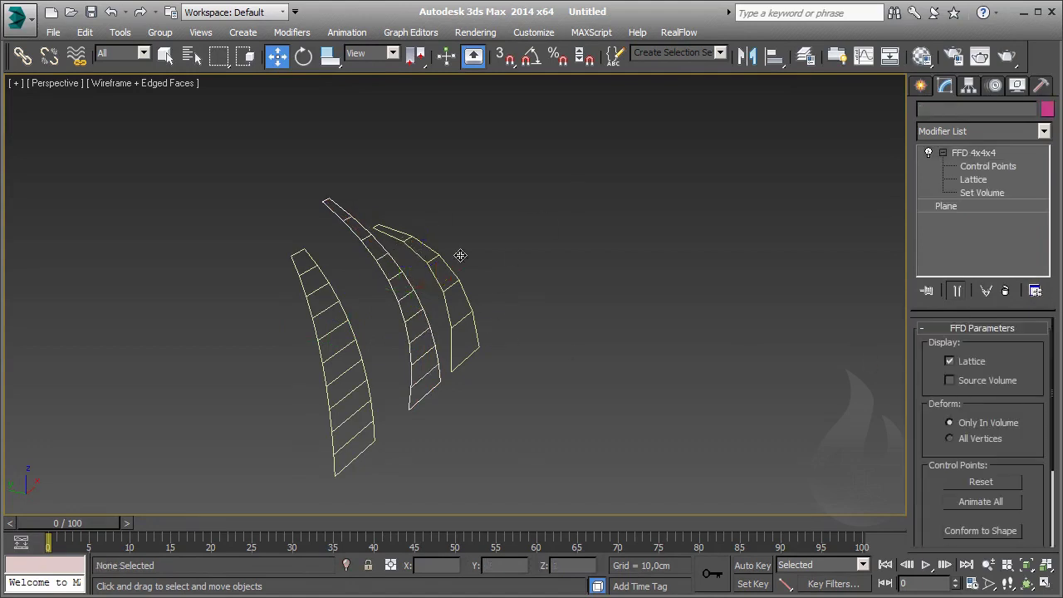
left_click(968, 203)
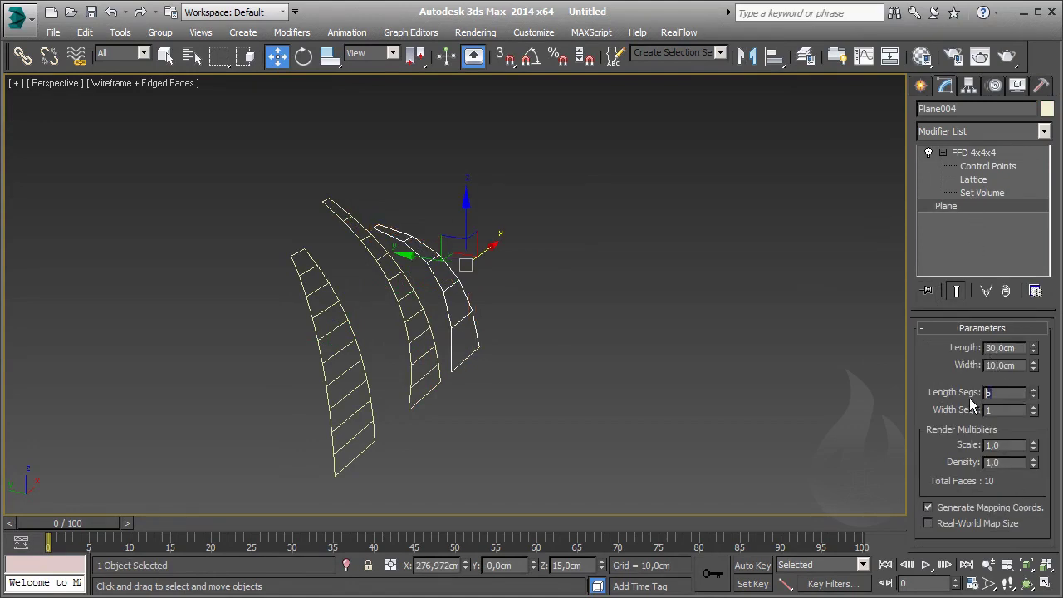
key("Return")
left_click(722, 293)
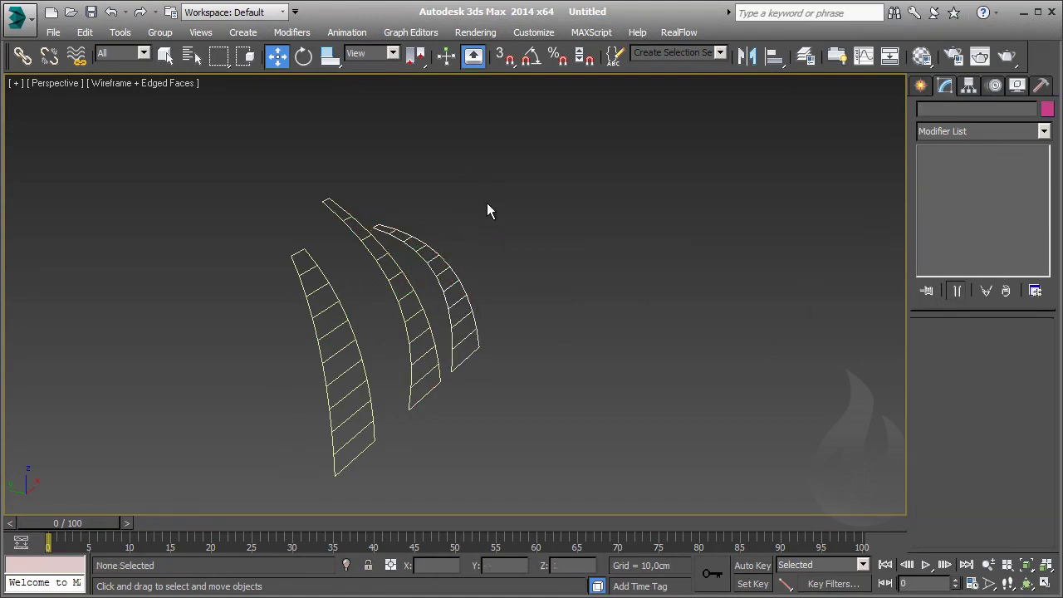
left_click_drag(486, 203, 316, 341)
Step: Place the three copied blades to the left and move another blade into the group
left_click_drag(332, 305, 173, 283, "shift")
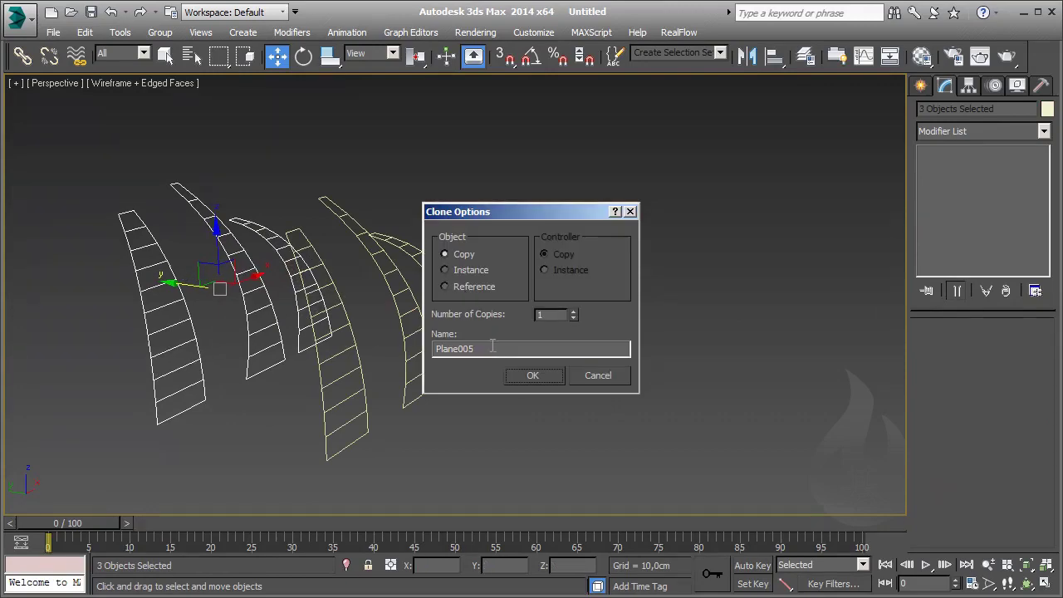
left_click(533, 378)
left_click(502, 299)
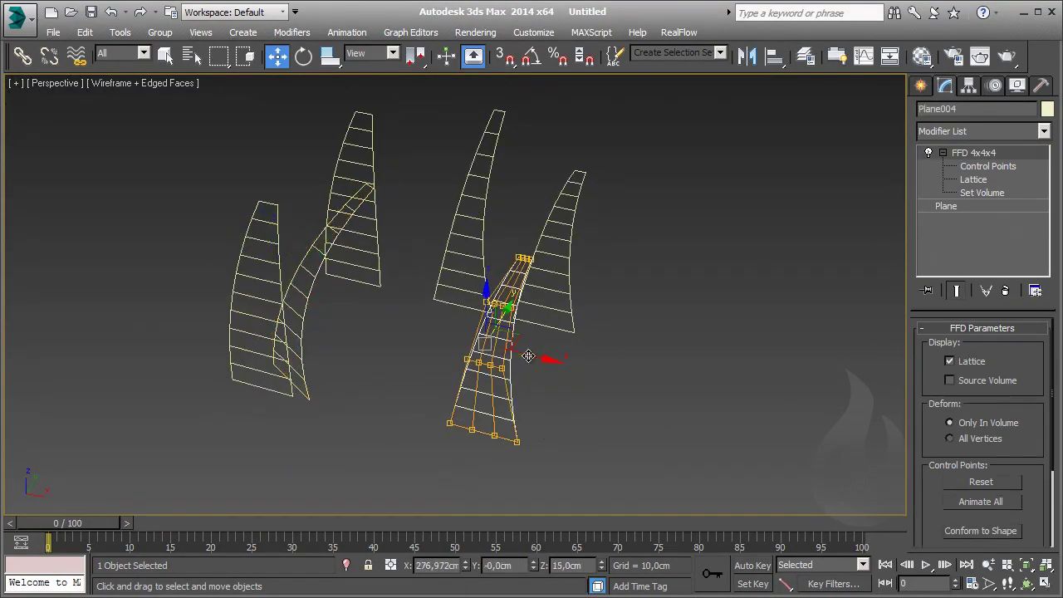
left_click_drag(528, 356, 266, 295)
Step: Shift-rotate the blades into rotated copies, gathering them into a dense clump
key("e")
left_click_drag(315, 357, 319, 312)
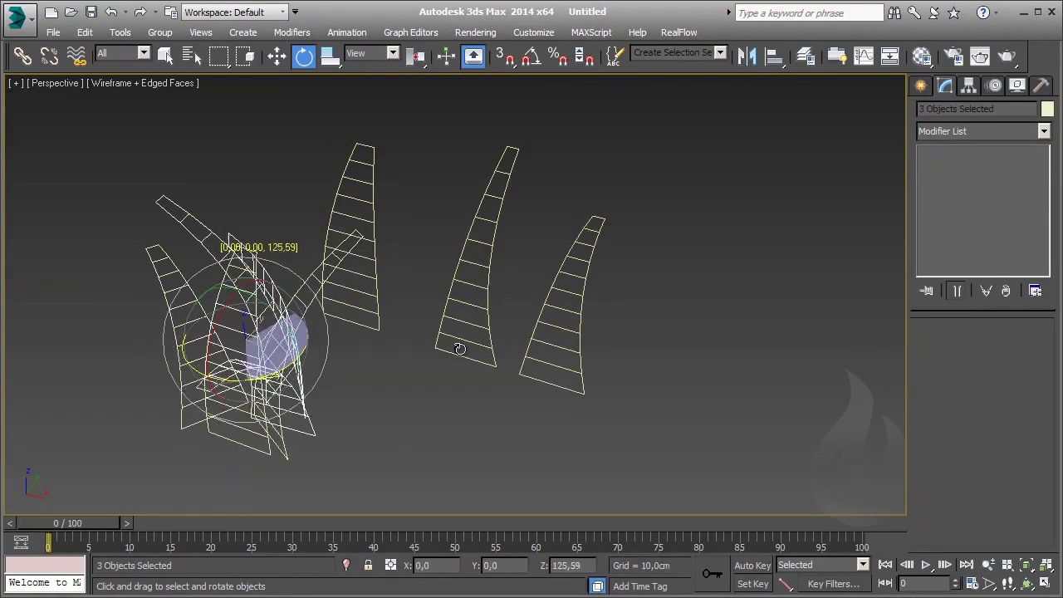
left_click(523, 372)
key("w")
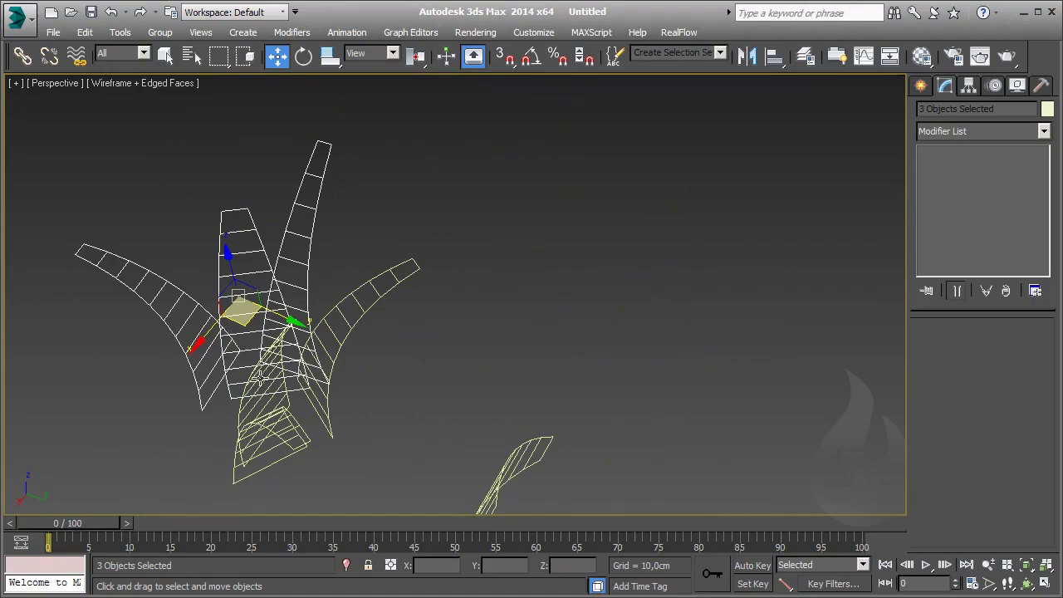
key("e")
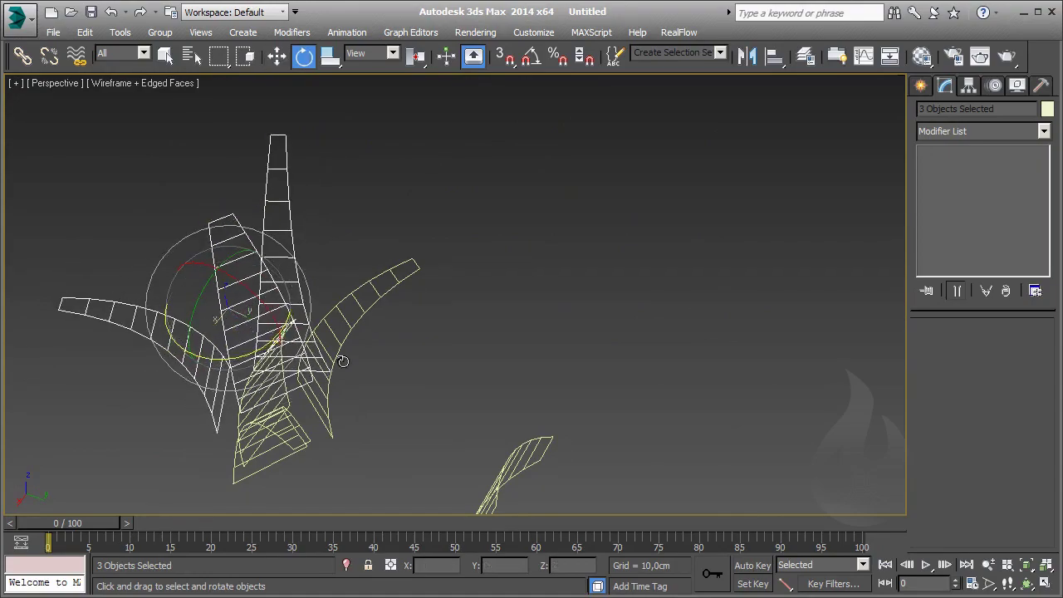
left_click_drag(409, 367, 428, 424, "shift")
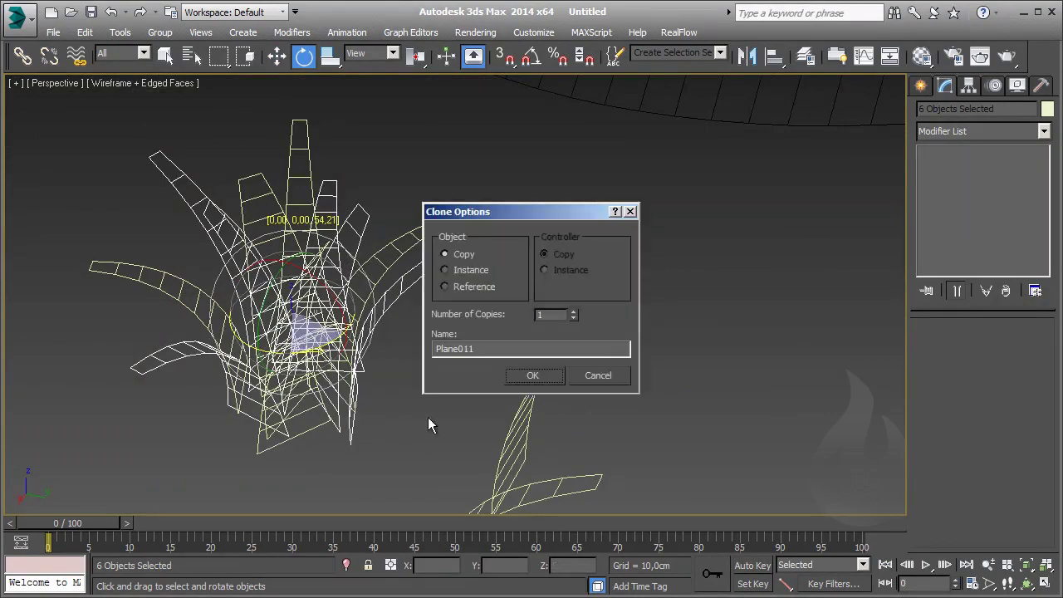
key("Return")
middle_click_drag(481, 370, 487, 372, "alt")
Step: Convert the twelve blades to Editable Poly and move their pivots down to the blade bases
key("w")
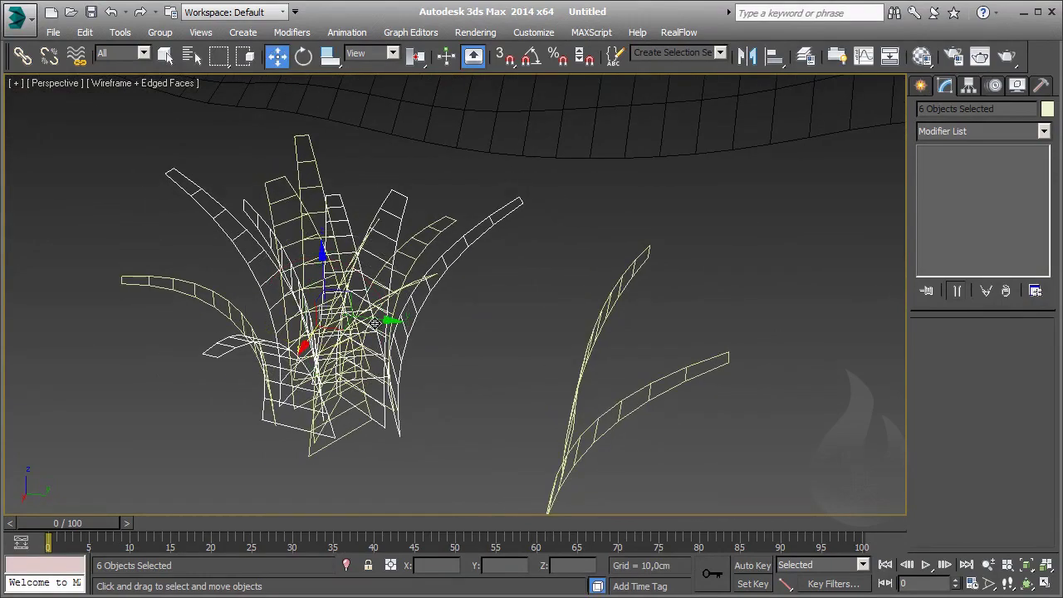
right_click(557, 266)
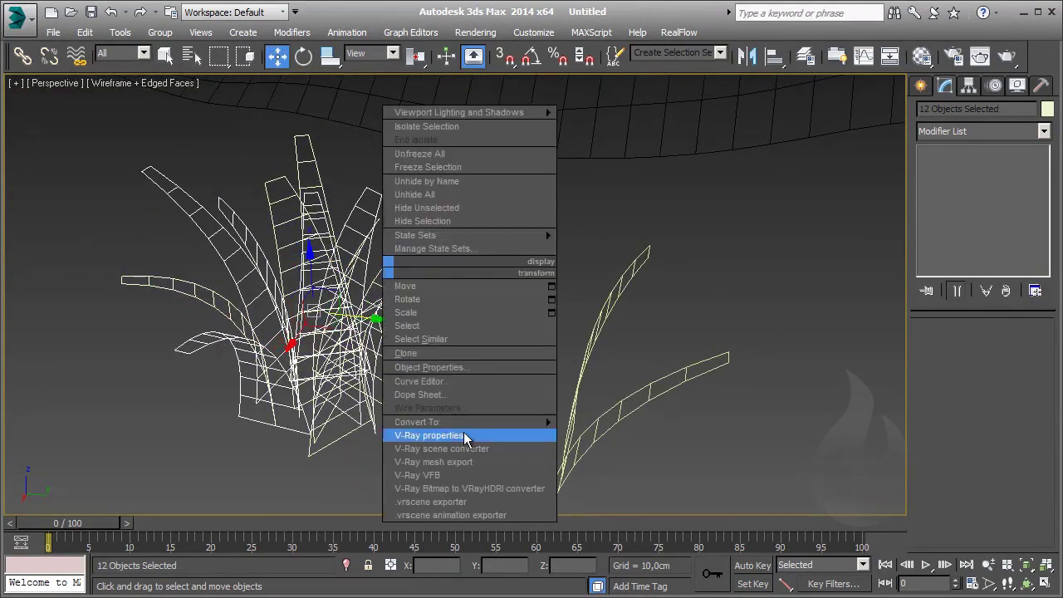
mouse_move(465, 422)
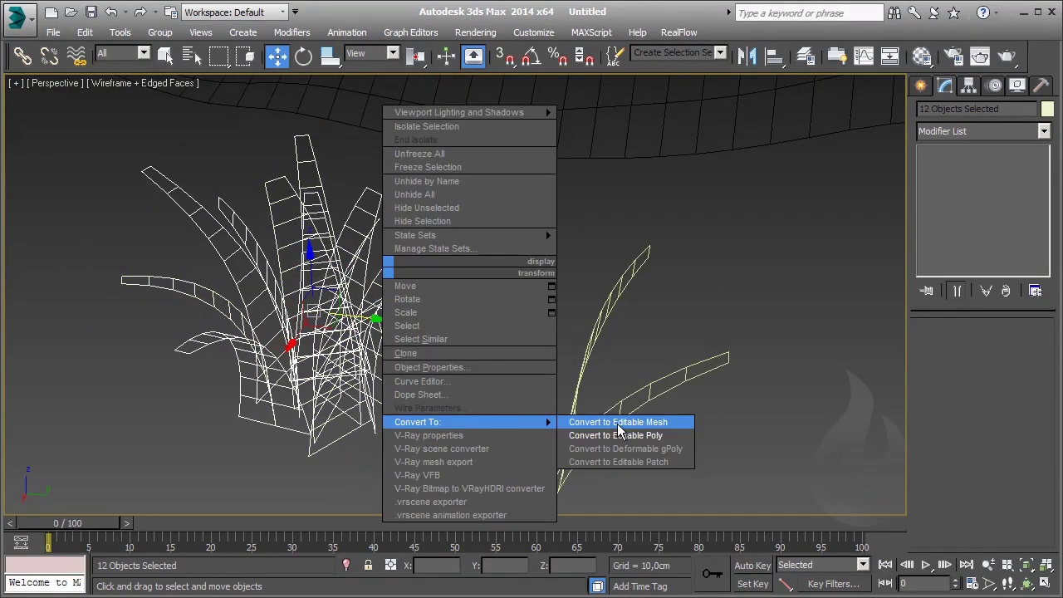
left_click(618, 435)
left_click(968, 86)
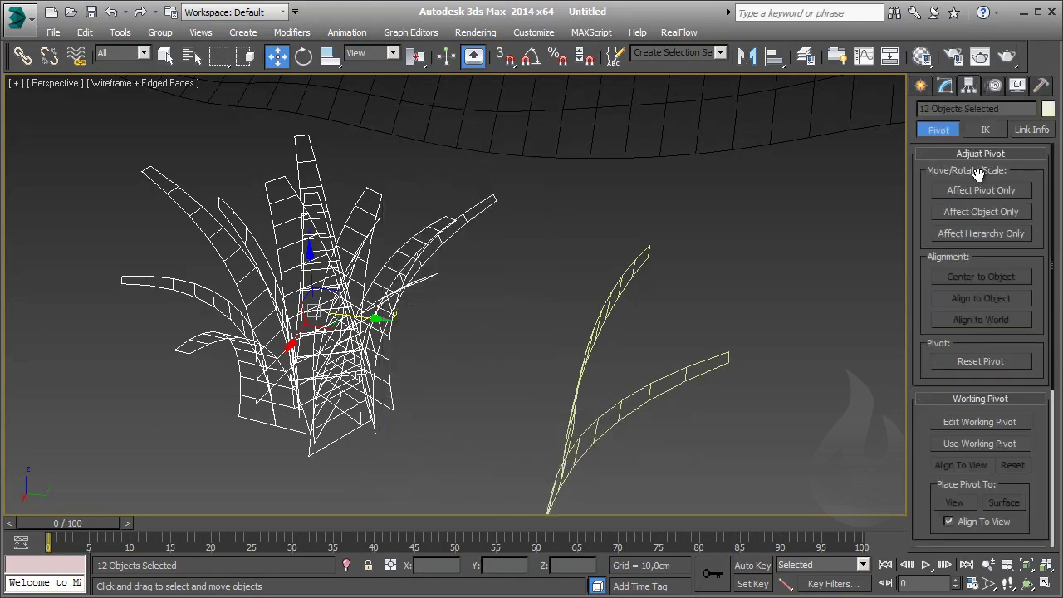
left_click(980, 190)
middle_click_drag(548, 249, 561, 233)
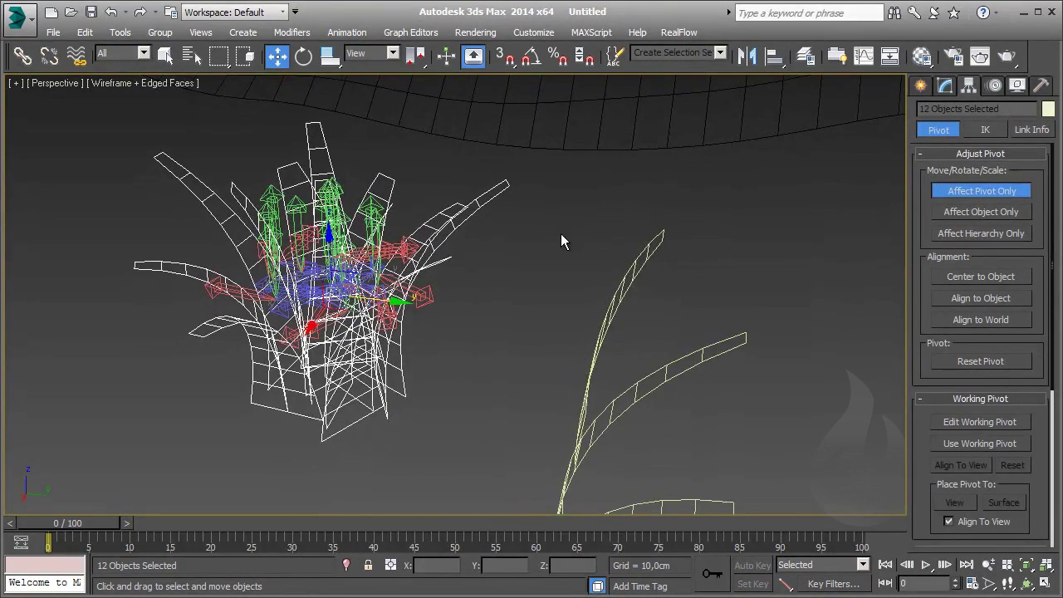
key("f")
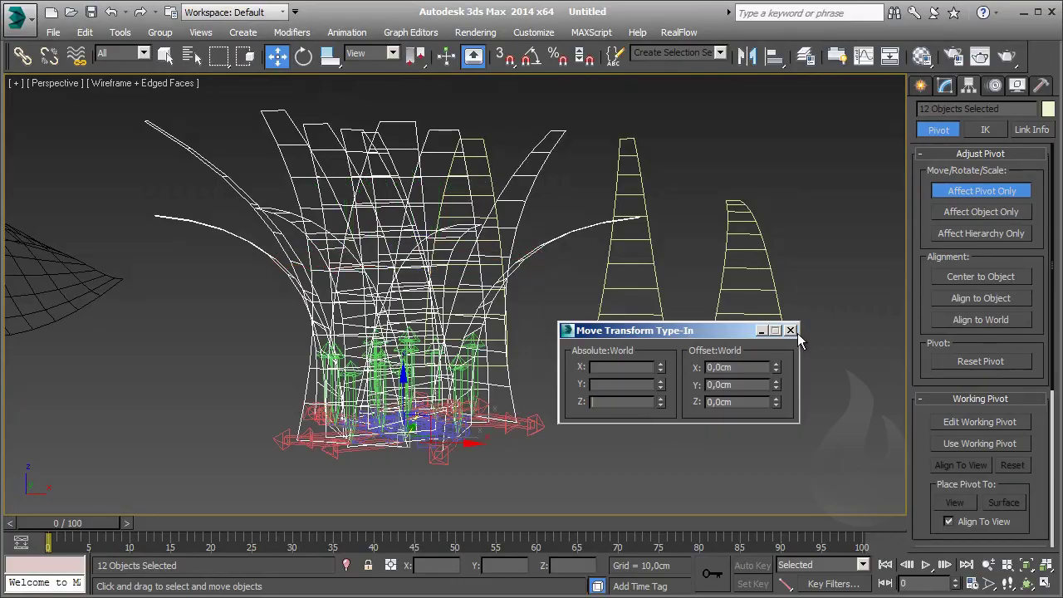
left_click(793, 331)
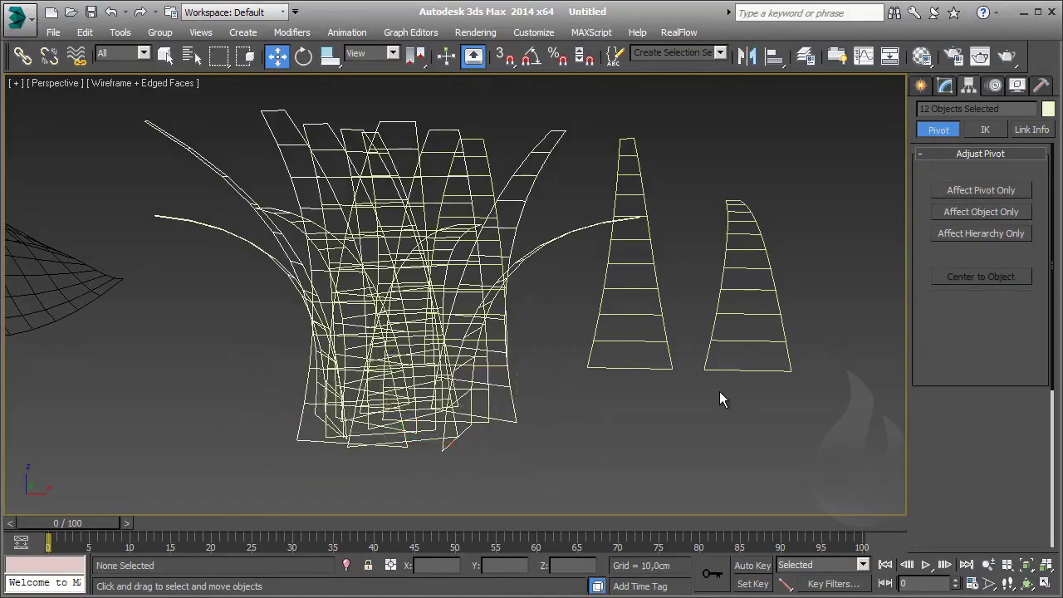
left_click(464, 356)
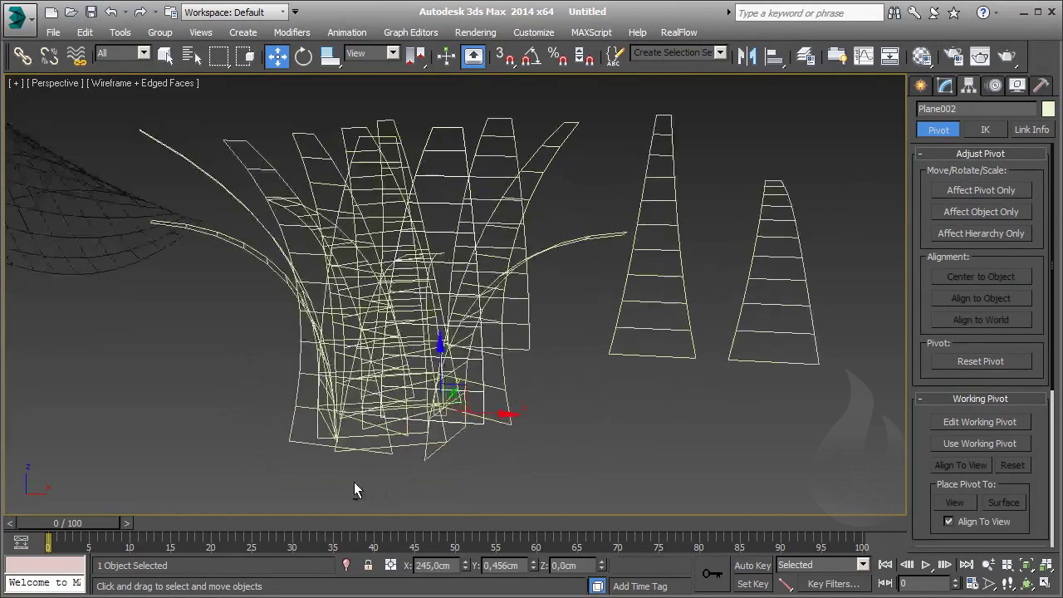
Step: Scale individual blades down to roughly 87–89% so their heights vary
left_click(541, 365)
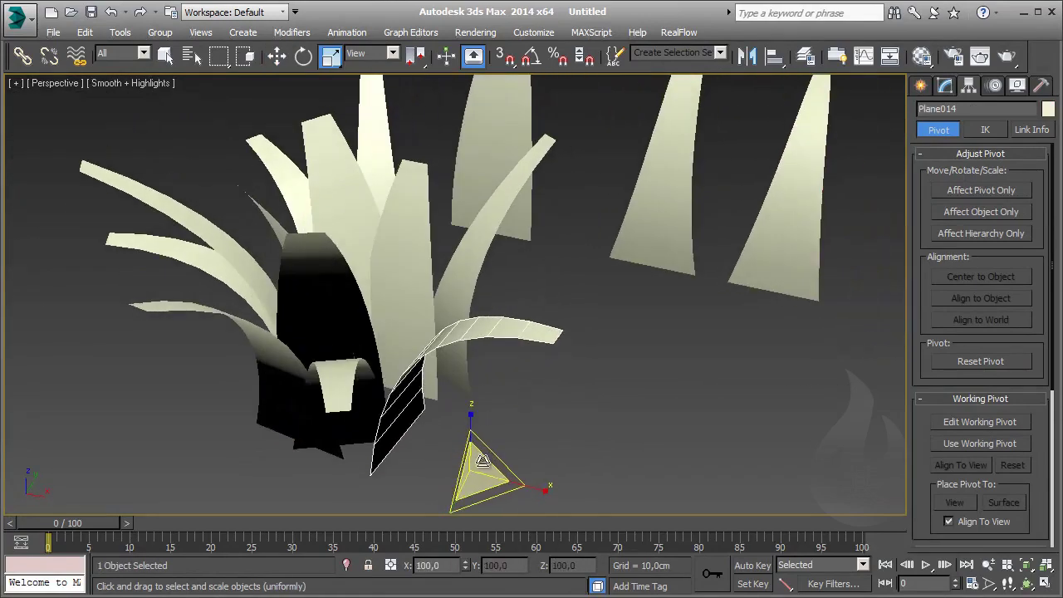
left_click_drag(454, 417, 448, 408)
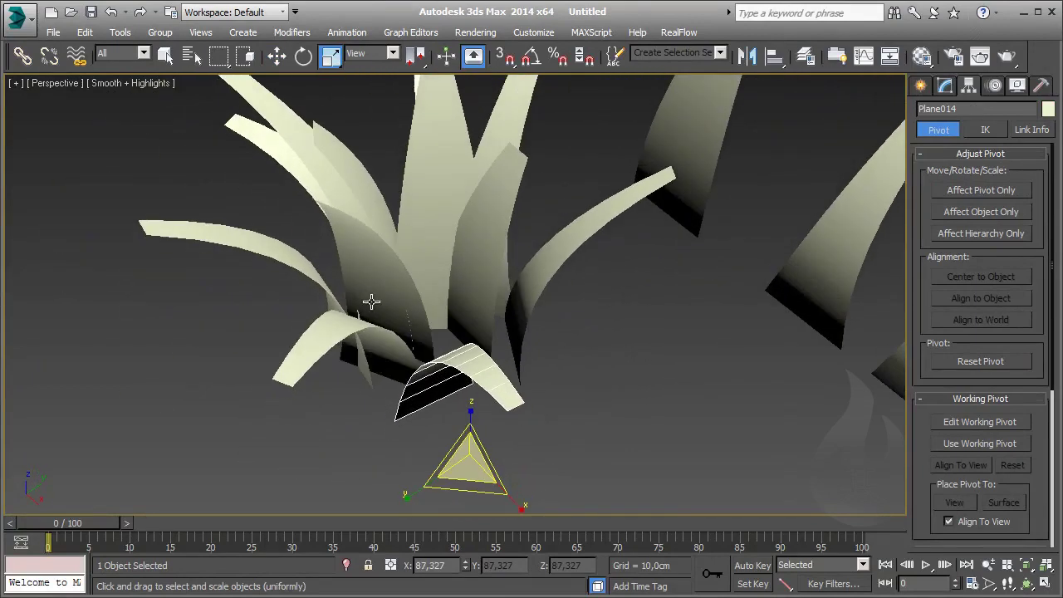
left_click_drag(365, 406, 368, 300)
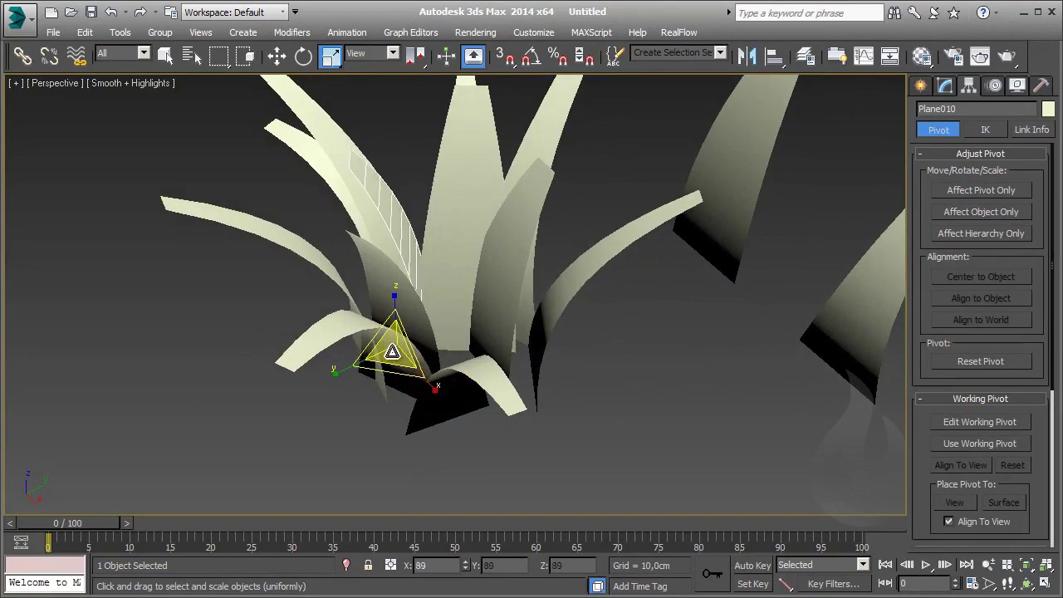
left_click(349, 326)
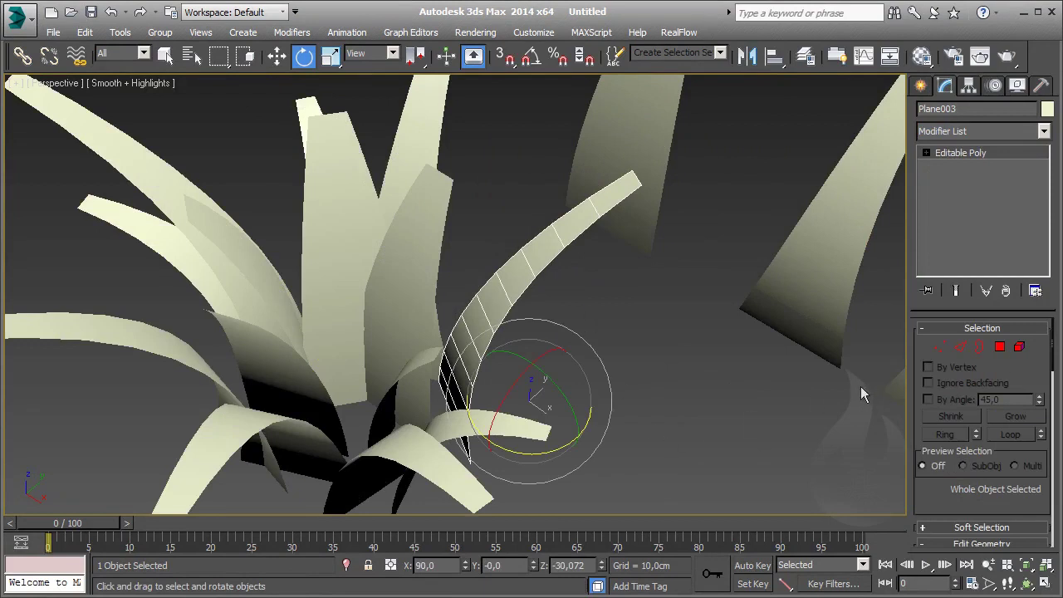
Step: Switch Plane003 to Element level and select one whole blade
left_click(1020, 346)
left_click(511, 297)
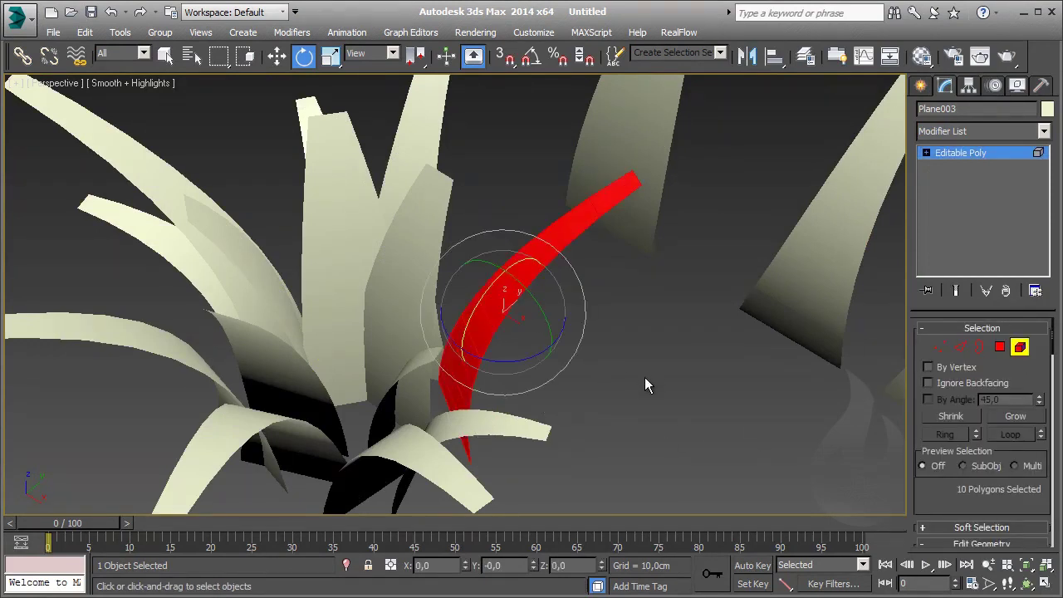
scroll(944, 396, "down", 3)
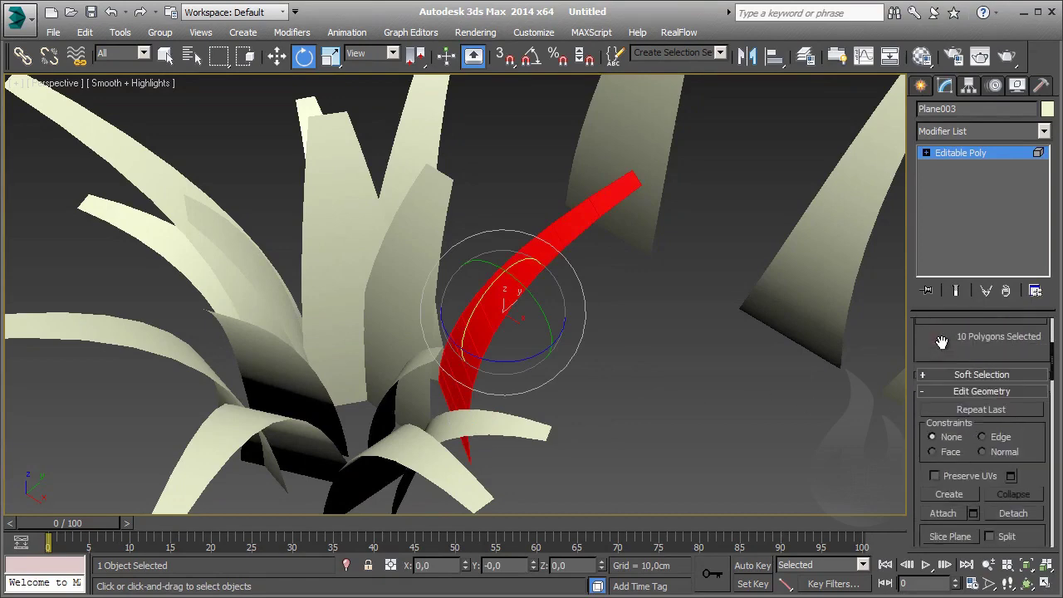
scroll(944, 396, "down", 3)
scroll(946, 396, "down", 3)
scroll(980, 392, "down", 3)
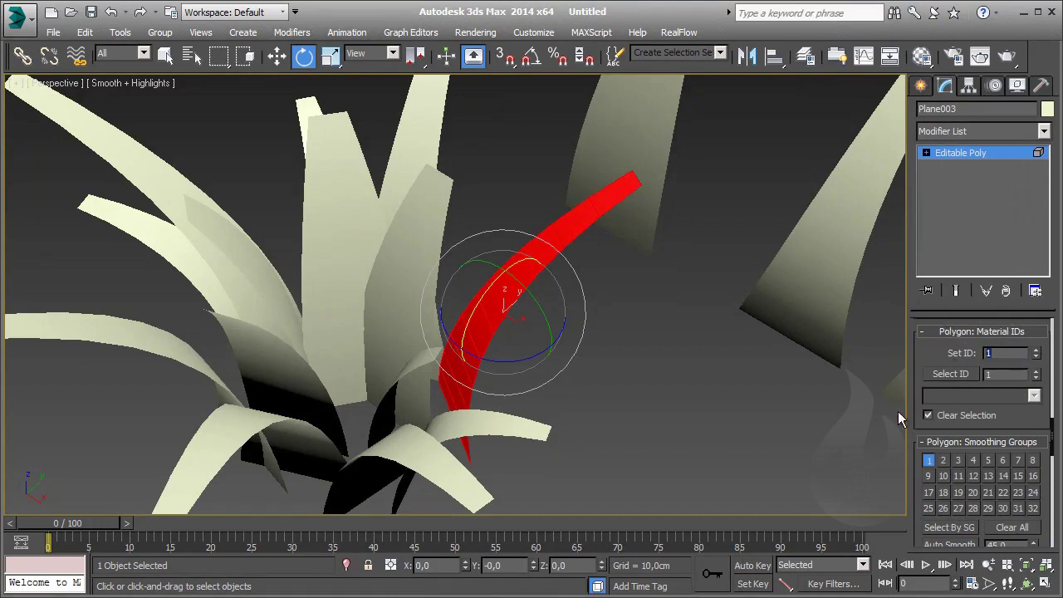
Step: Clear the leaf's polygon selection and return to editing Plane003 as a whole object
left_click(655, 404)
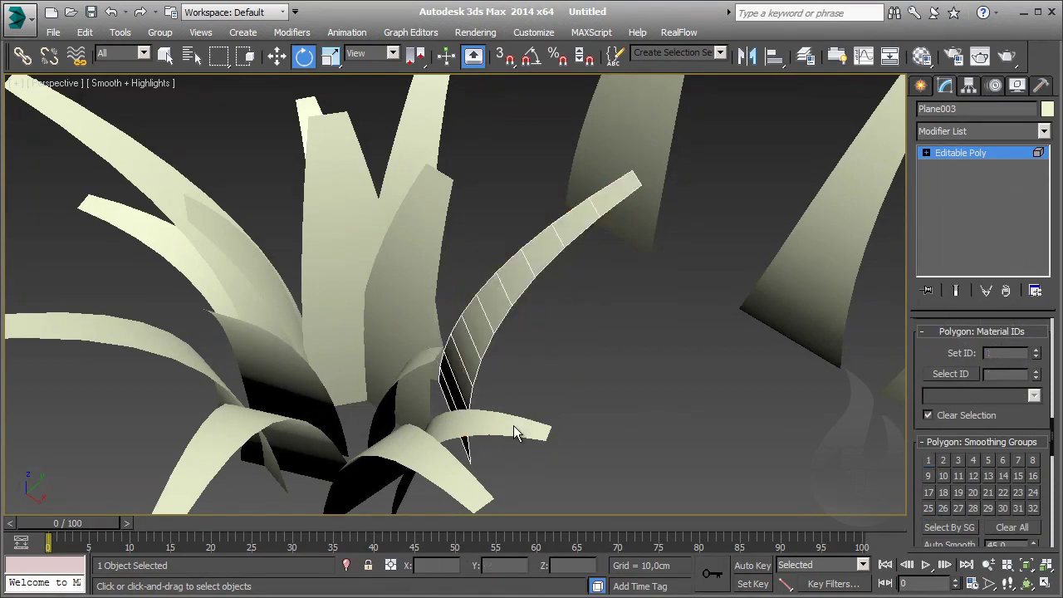
left_click(963, 153)
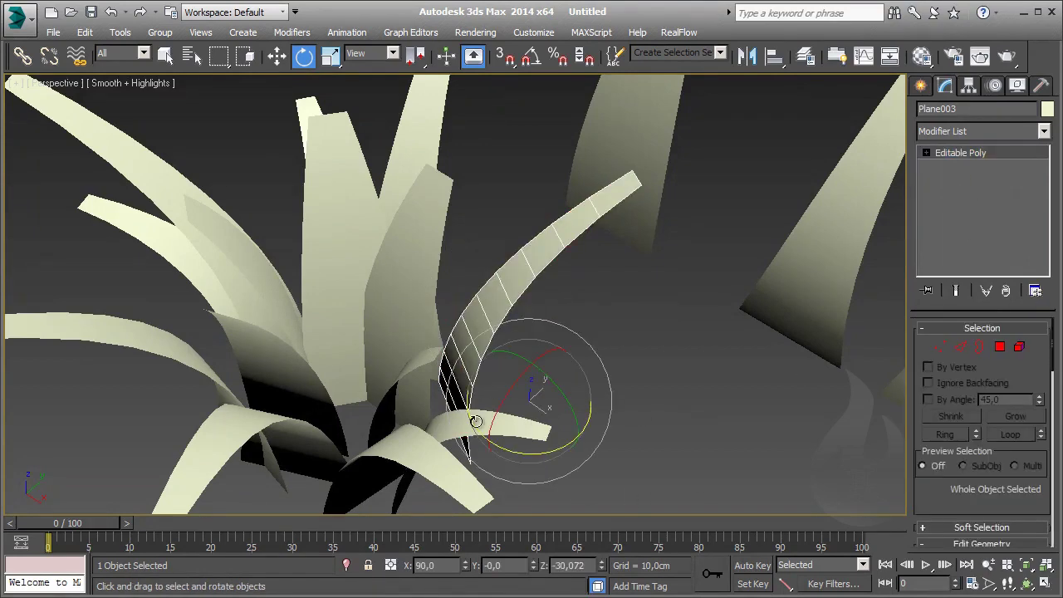
scroll(476, 421, "down", 3)
scroll(1003, 415, "down", 5)
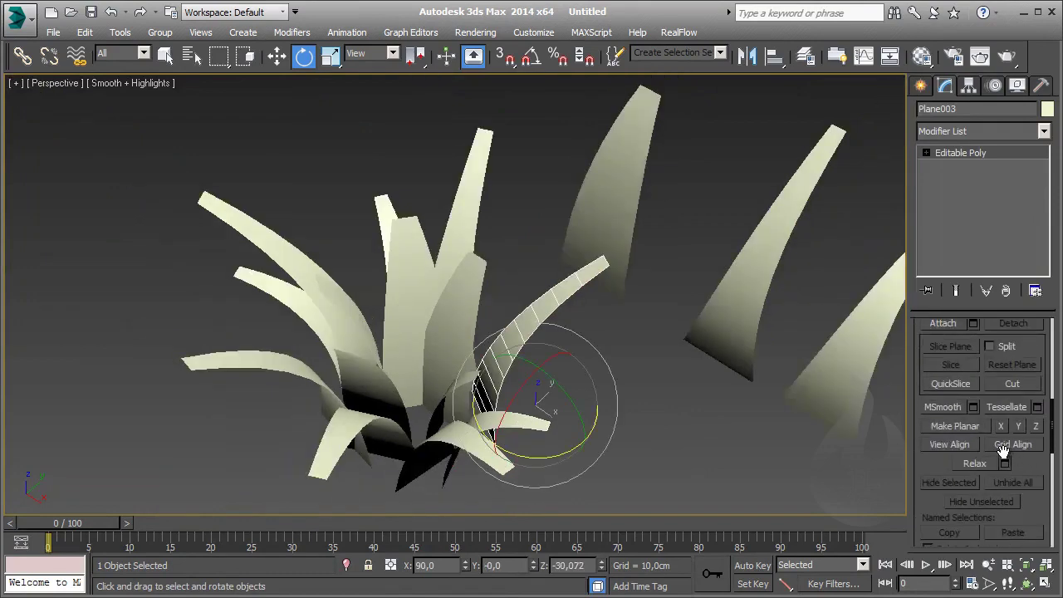
scroll(1001, 448, "down", 3)
scroll(1001, 448, "down", 3)
scroll(981, 441, "up", 1)
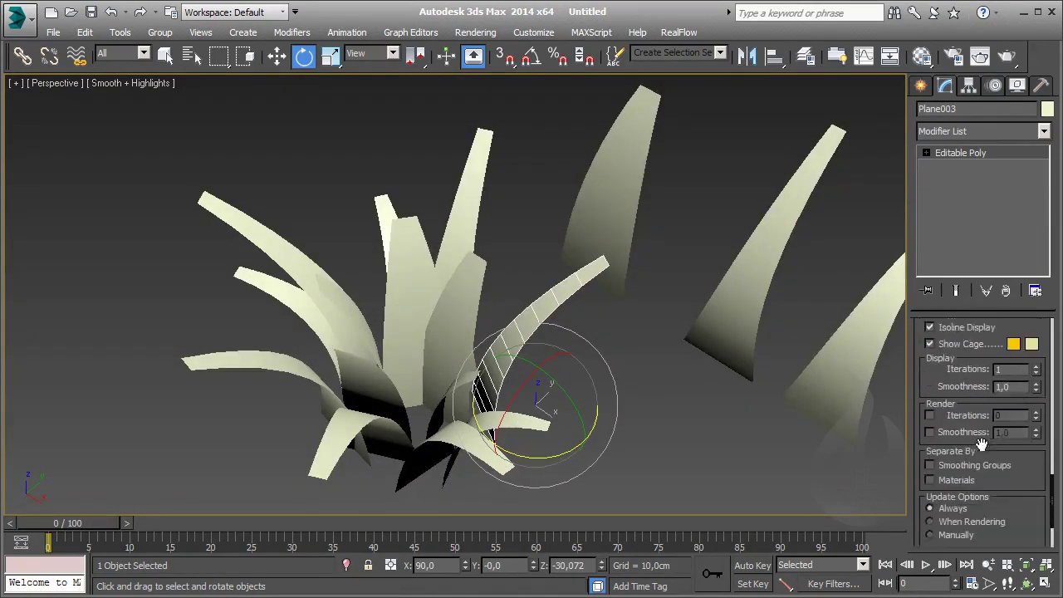
scroll(982, 444, "up", 3)
scroll(981, 445, "up", 2)
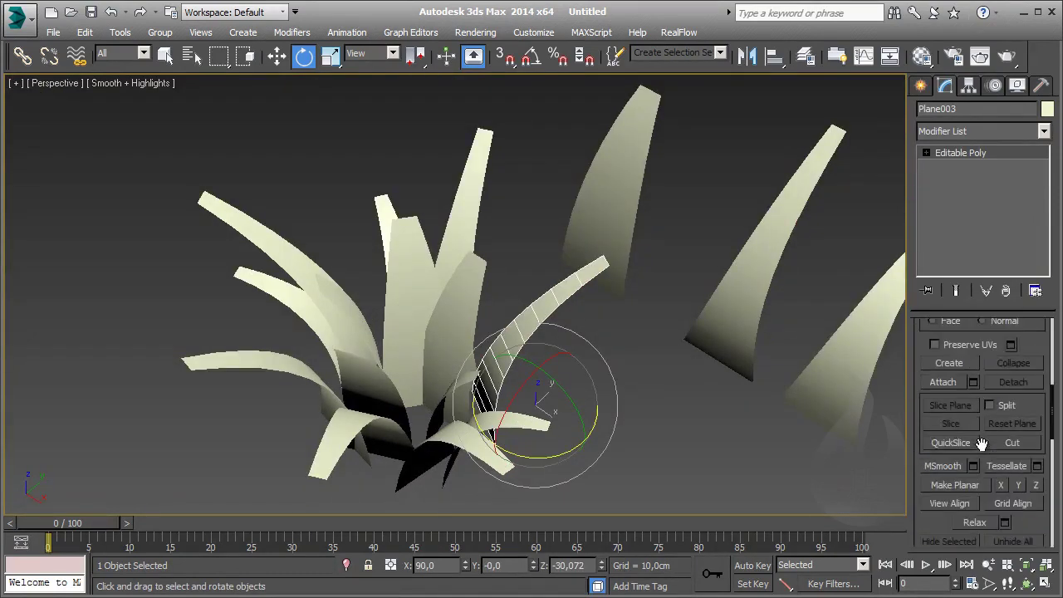
Step: Attach the nine remaining grass blades to Plane003 into one editable poly
left_click(953, 382)
left_click(443, 320)
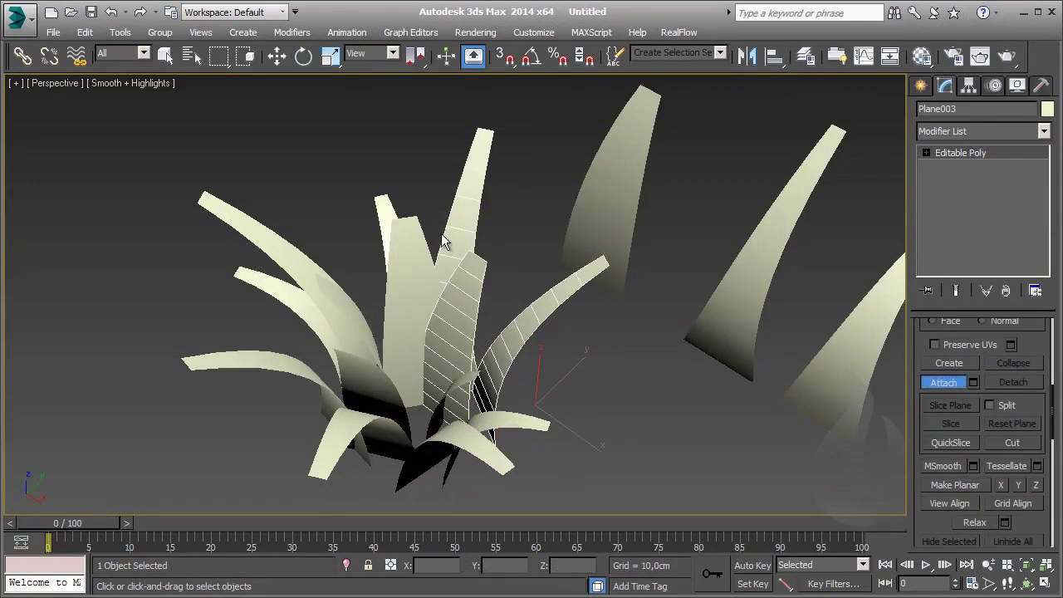
left_click(410, 244)
left_click(292, 256)
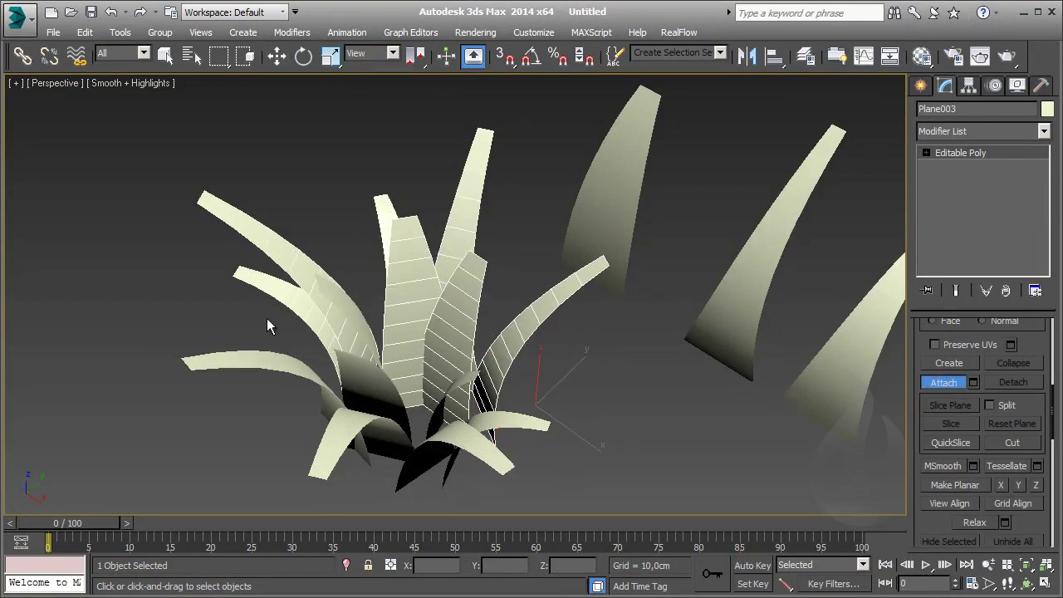
left_click(264, 354)
left_click(347, 446)
left_click(355, 390)
left_click(452, 465)
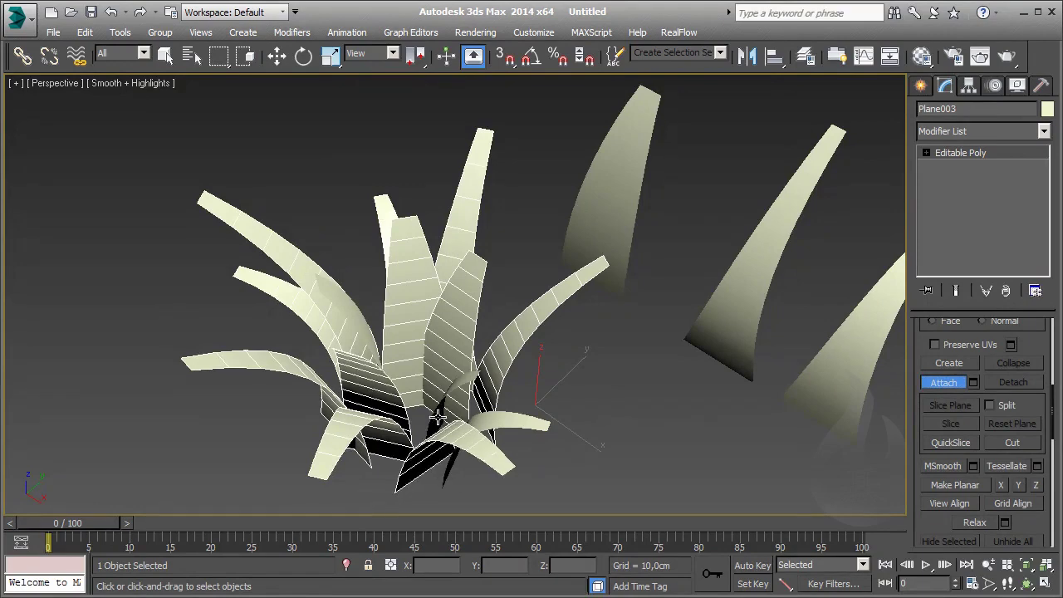
left_click(438, 417)
left_click(519, 419)
scroll(519, 419, "up", 5)
scroll(519, 419, "down", 5)
key("w")
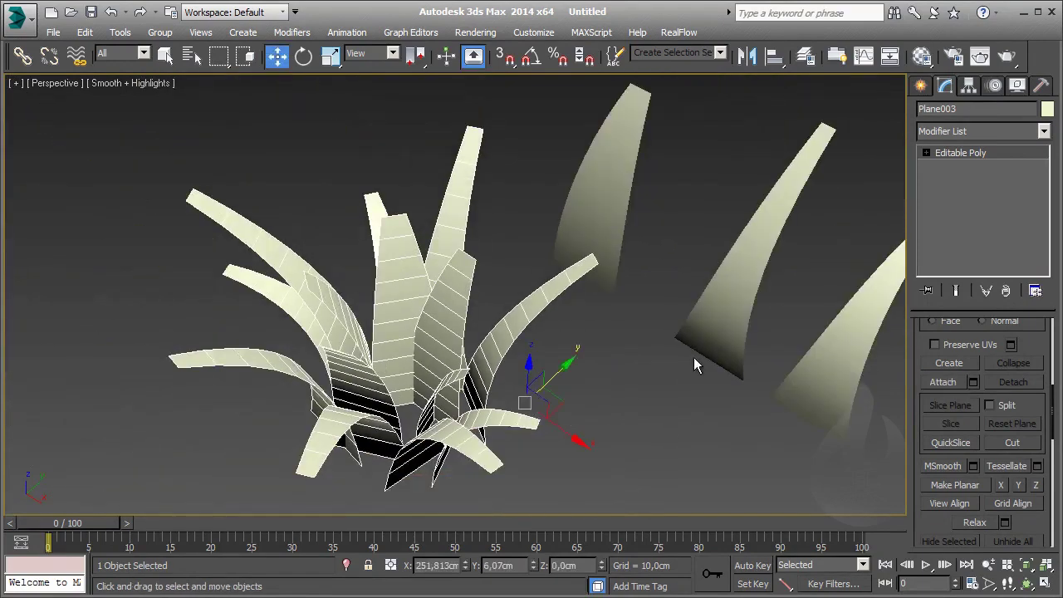
Step: At Element level, select five blades and set their material ID to 2
left_click(926, 152)
left_click(959, 206)
left_click(959, 219)
left_click(444, 332)
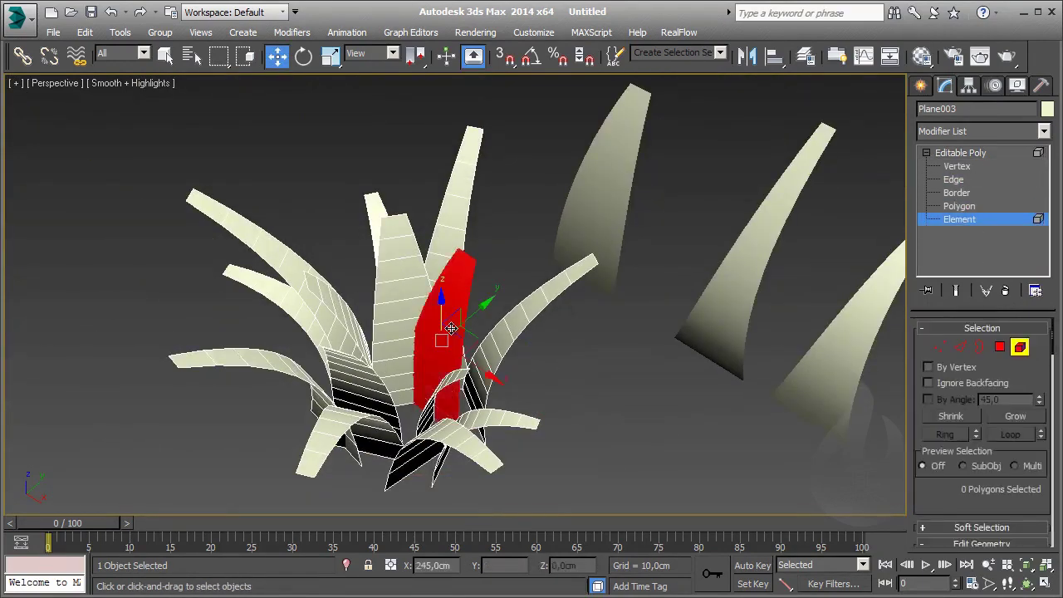
left_click(332, 307, "ctrl")
left_click(286, 357, "ctrl")
left_click(349, 427, "ctrl")
left_click(378, 217, "ctrl")
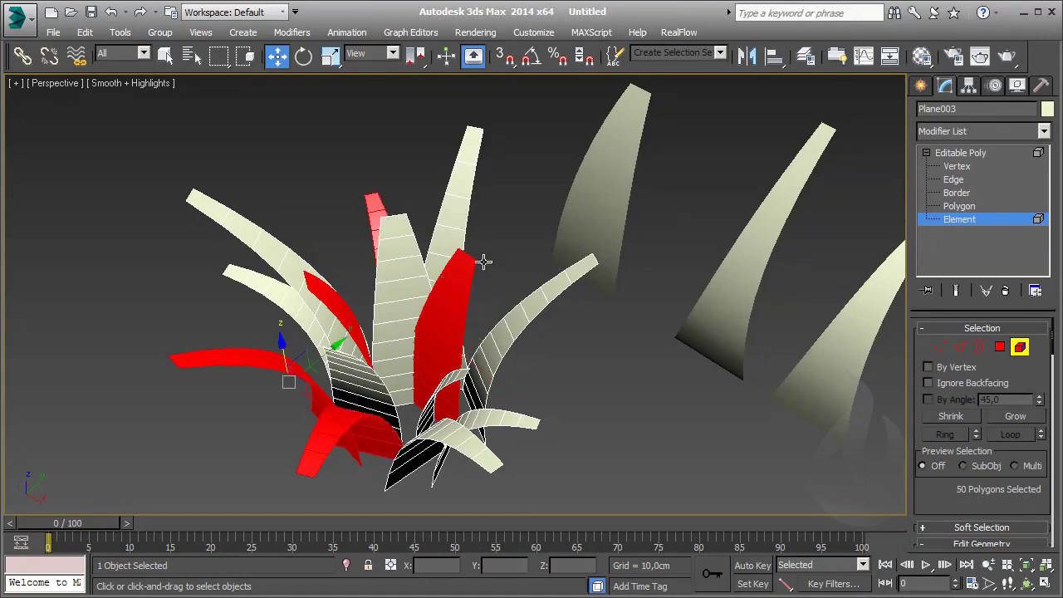
scroll(951, 390, "down", 2)
scroll(951, 390, "down", 5)
scroll(951, 390, "down", 3)
left_click(1035, 370)
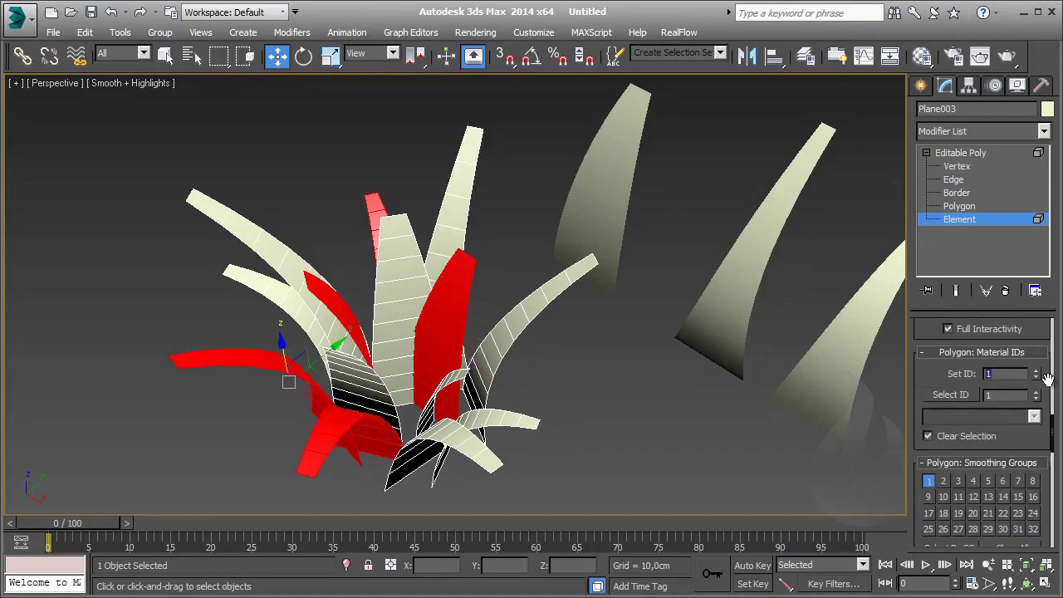
Step: Select another group of five blades, then clear the blade selection
left_click(598, 410)
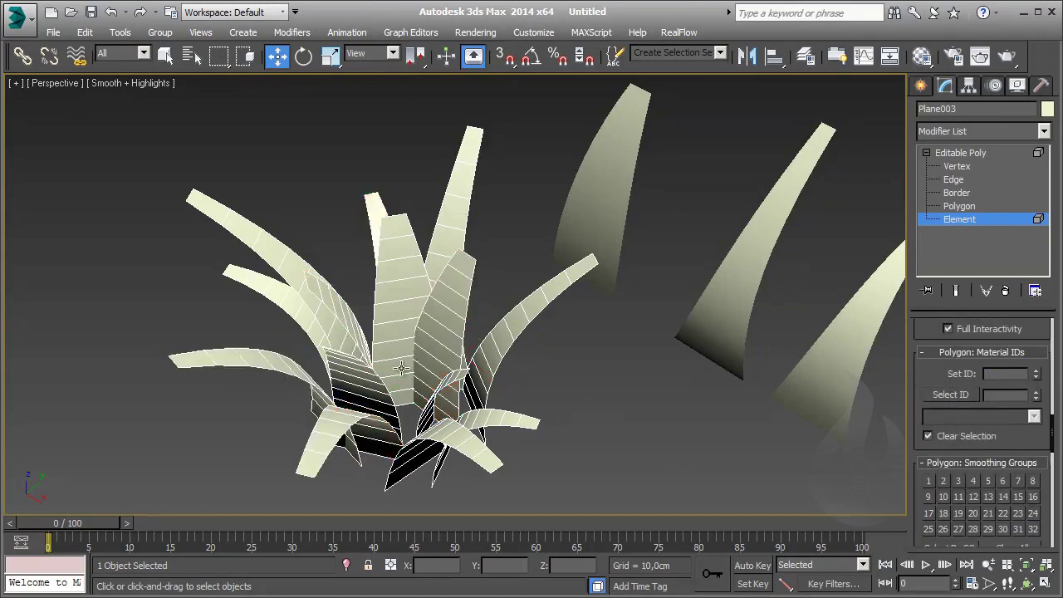
left_click(399, 429)
left_click(444, 391, "ctrl")
left_click(244, 249, "ctrl")
left_click(265, 286, "ctrl")
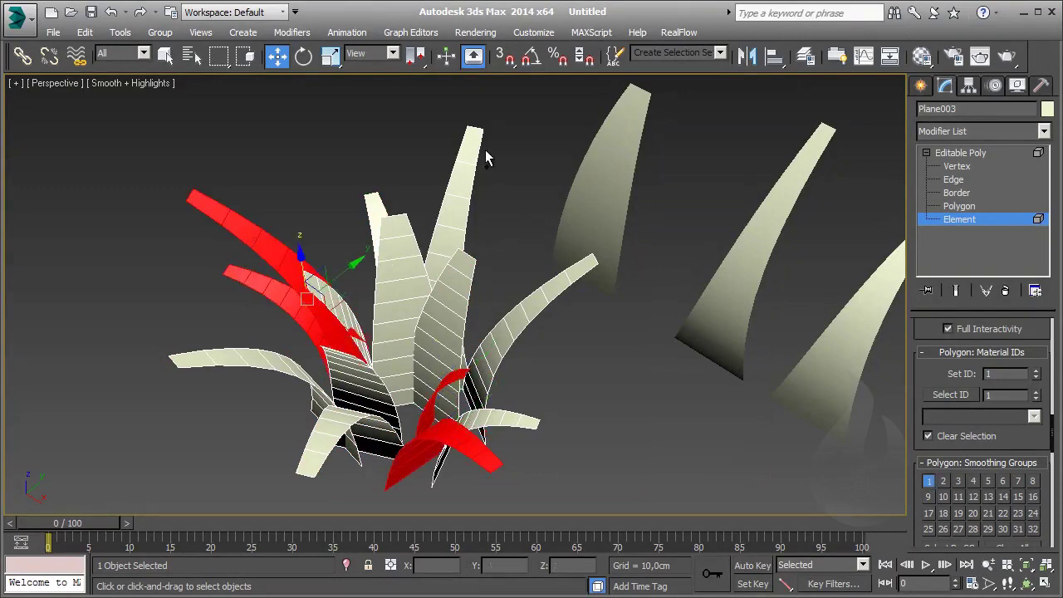
left_click(479, 159, "ctrl")
left_click(656, 390)
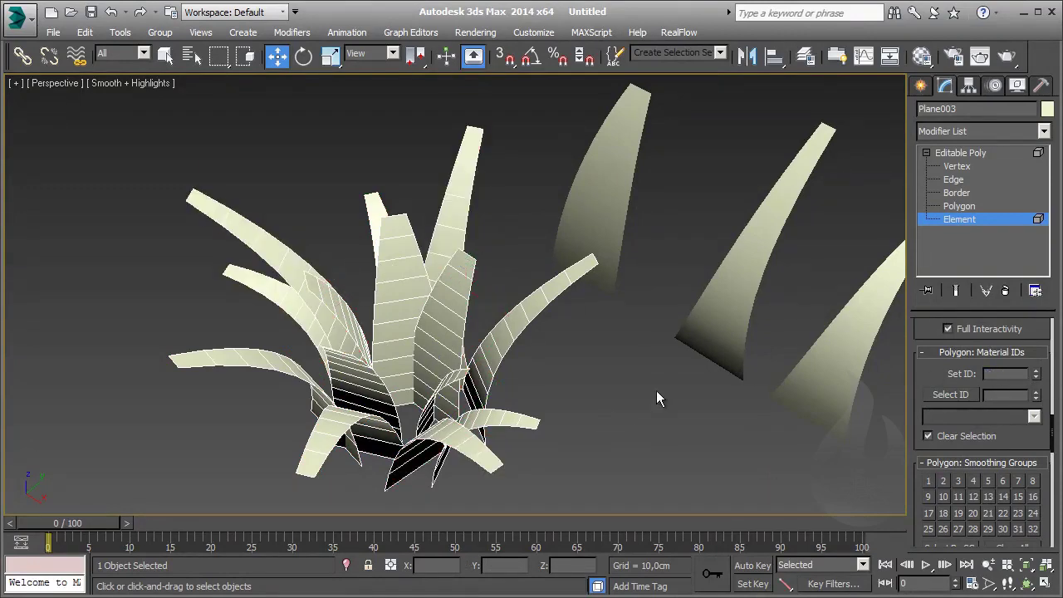
Step: Return to object level, reselect the grass plant and open its pivot settings
left_click(959, 153)
left_click(745, 394)
left_click(415, 305)
left_click(968, 85)
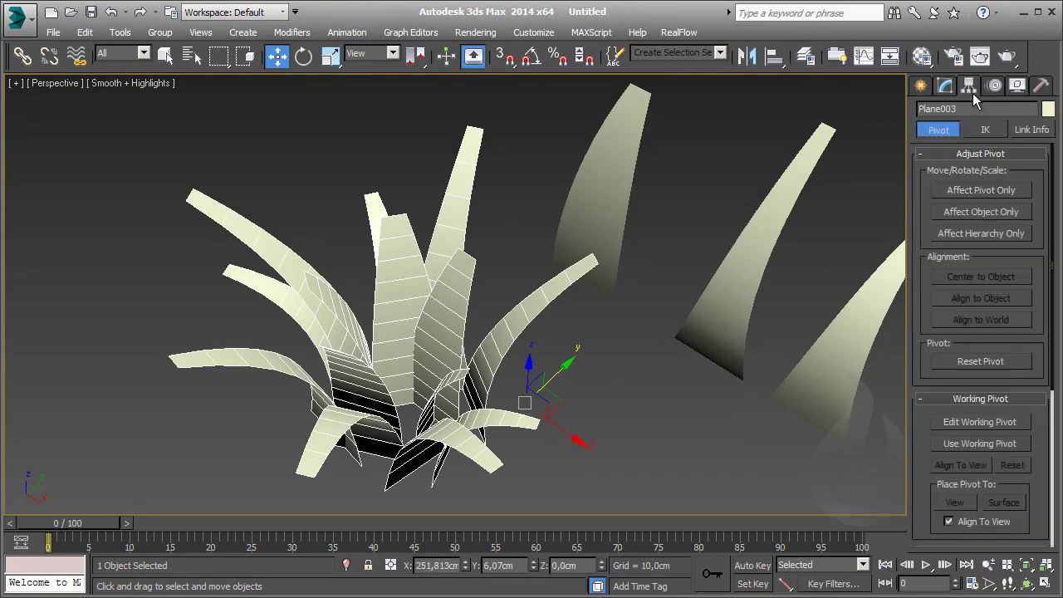
left_click(981, 190)
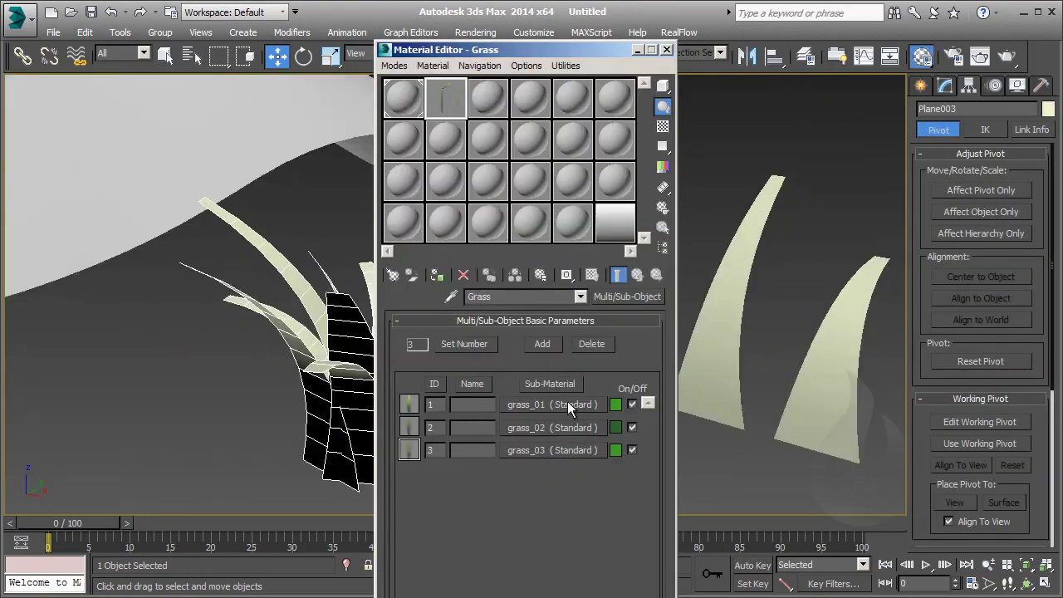
Step: Inspect grass_01's Gradient Ramp diffuse map in an enlarged preview, then return to grass_01
left_click(567, 403)
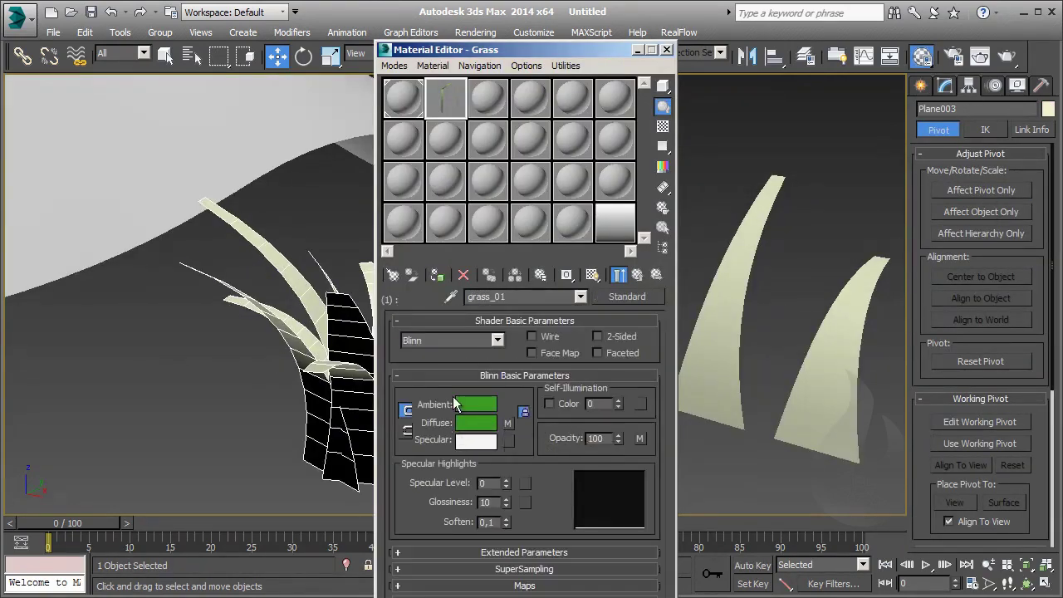
left_click(506, 423)
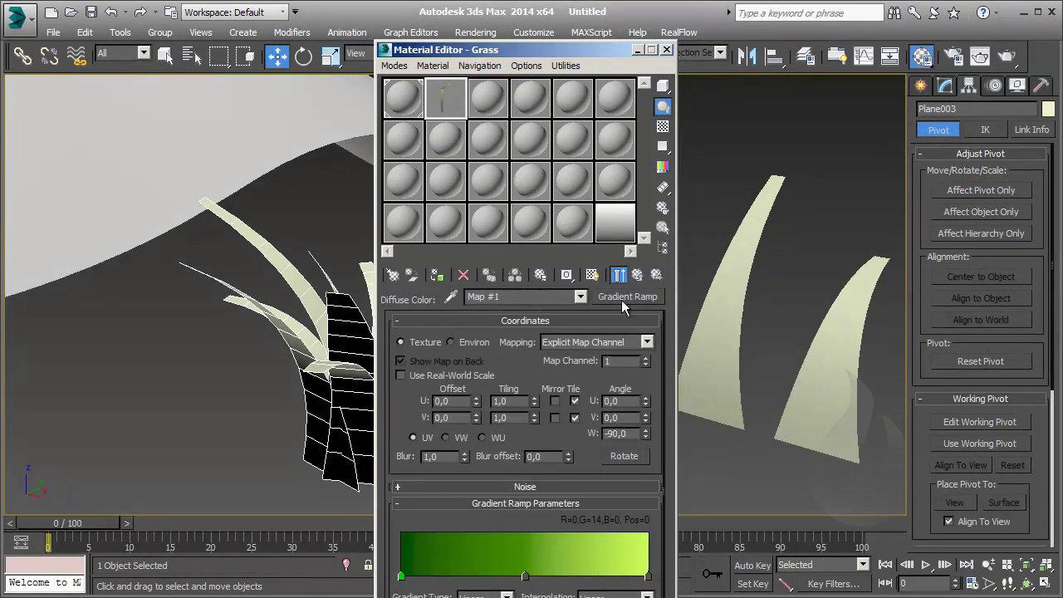
double_click(446, 112)
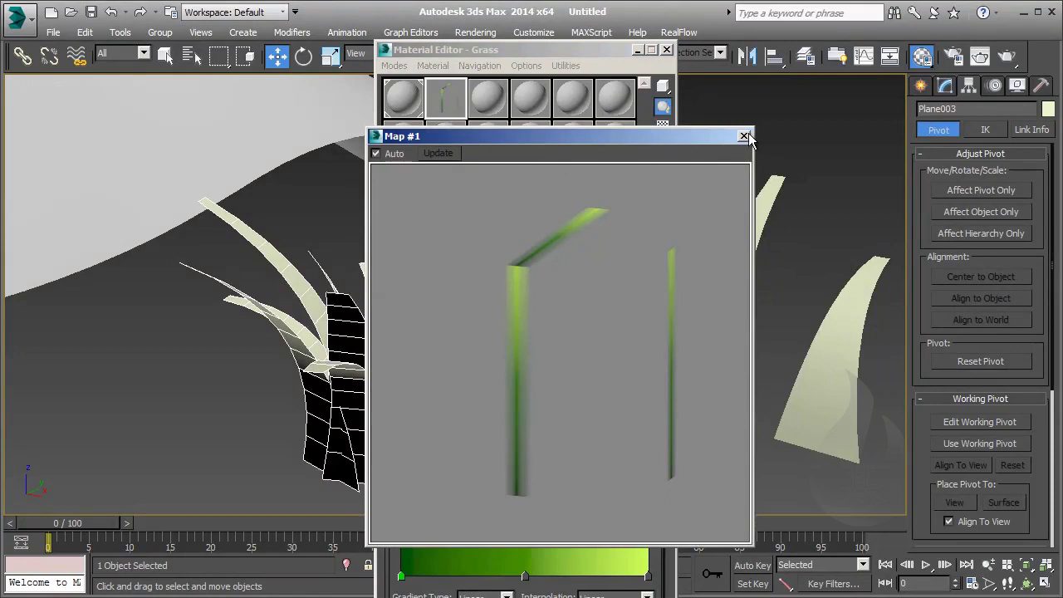
left_click_drag(655, 137, 344, 134)
left_click(637, 274)
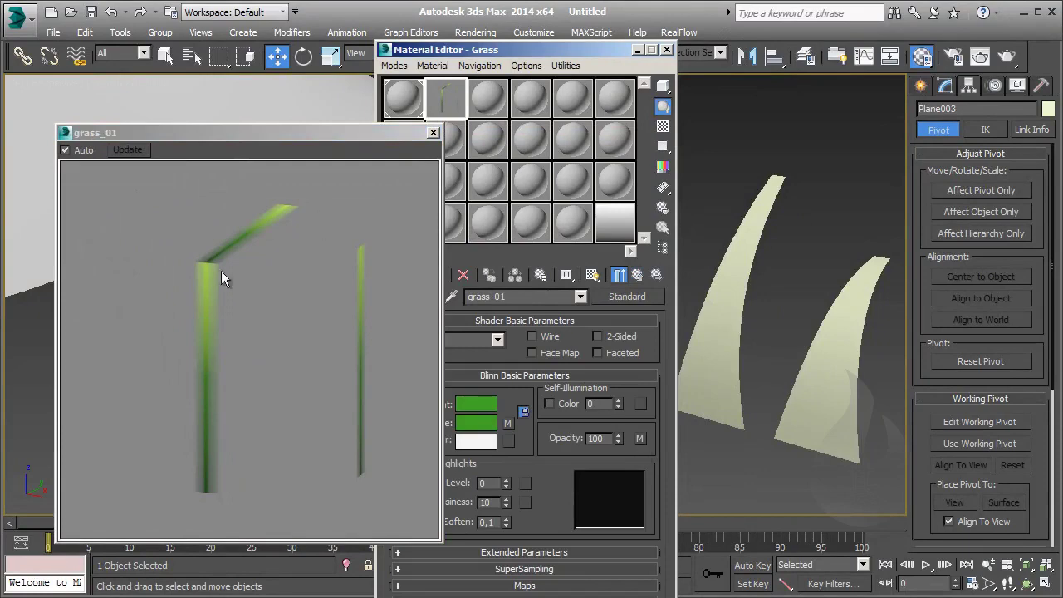
left_click(432, 133)
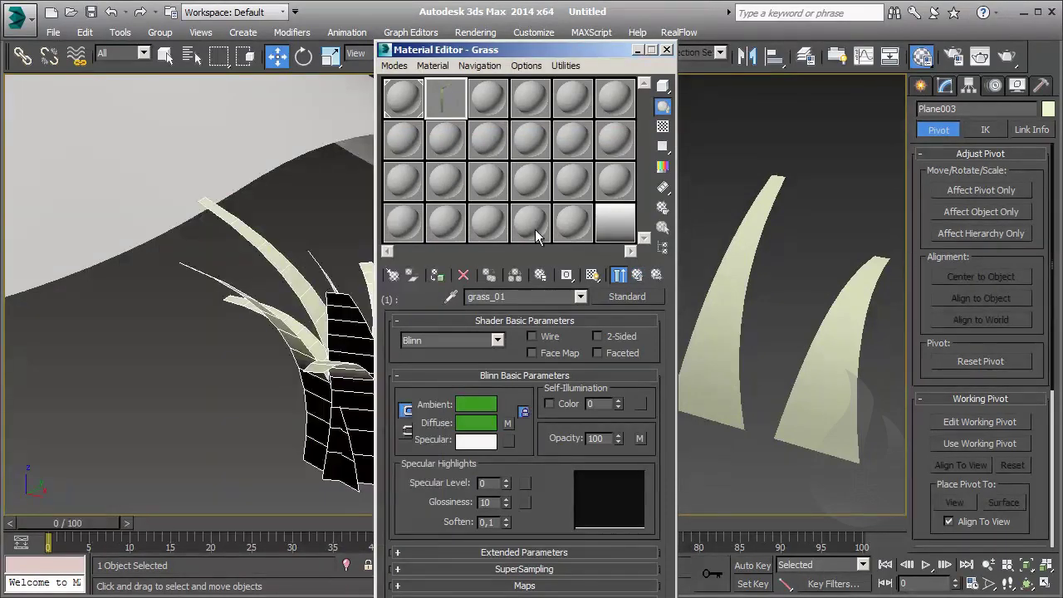
Step: Apply the Grass Multi/Sub-Object material to the grass plant
left_click_drag(581, 47, 657, 42)
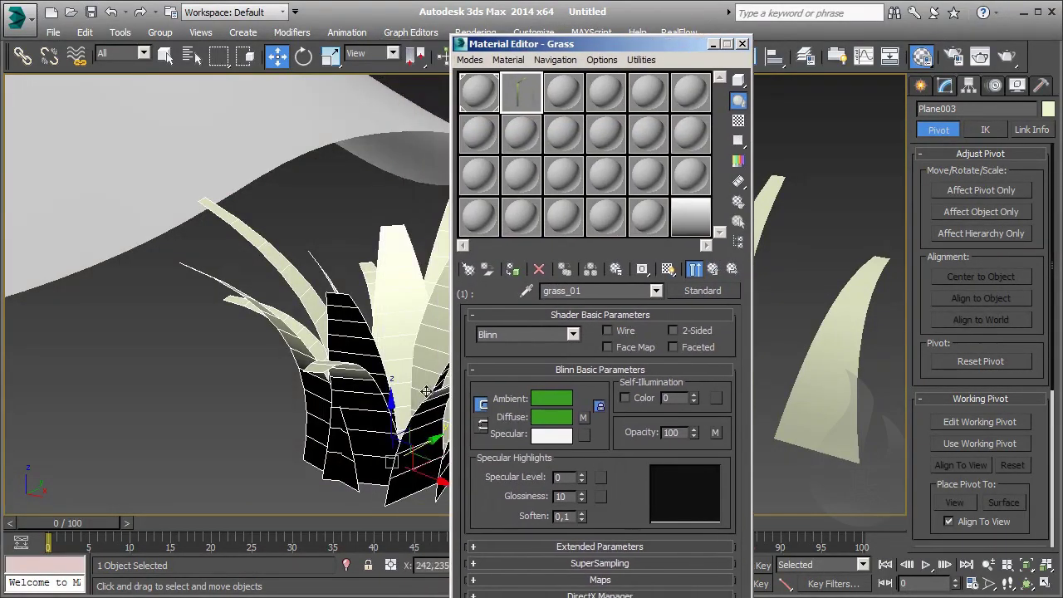
left_click(514, 270)
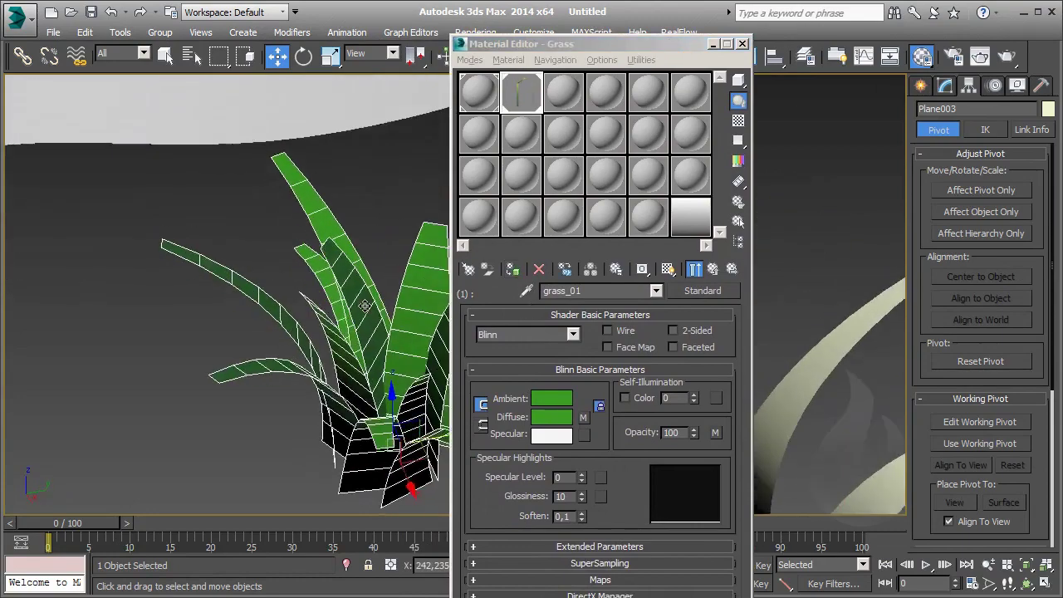
middle_click_drag(434, 288, 652, 253, "alt")
left_click(711, 269)
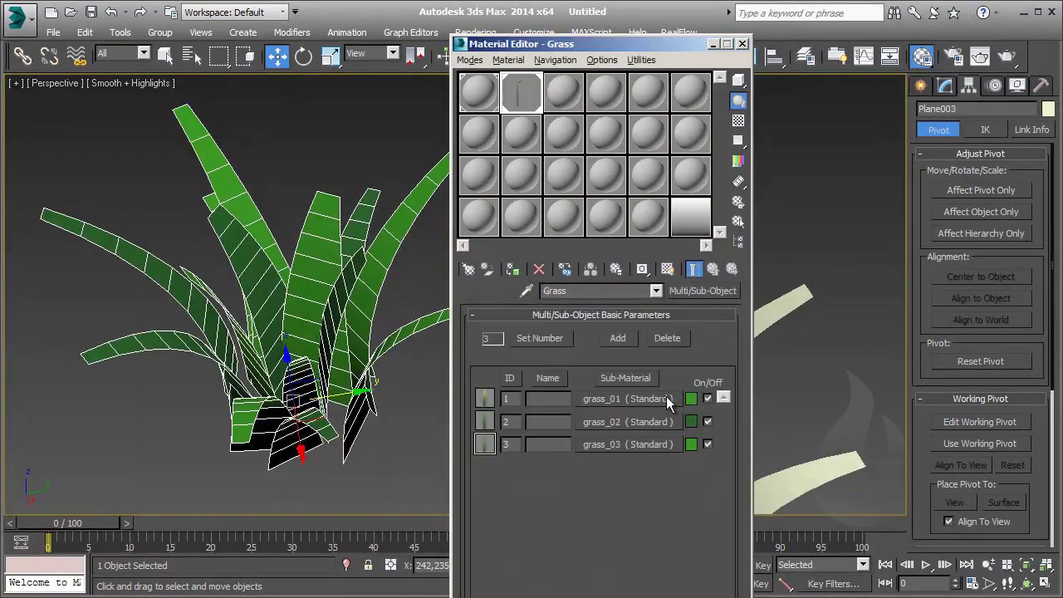
Step: Set grass_01's Diffuse colour to red
left_click(612, 401)
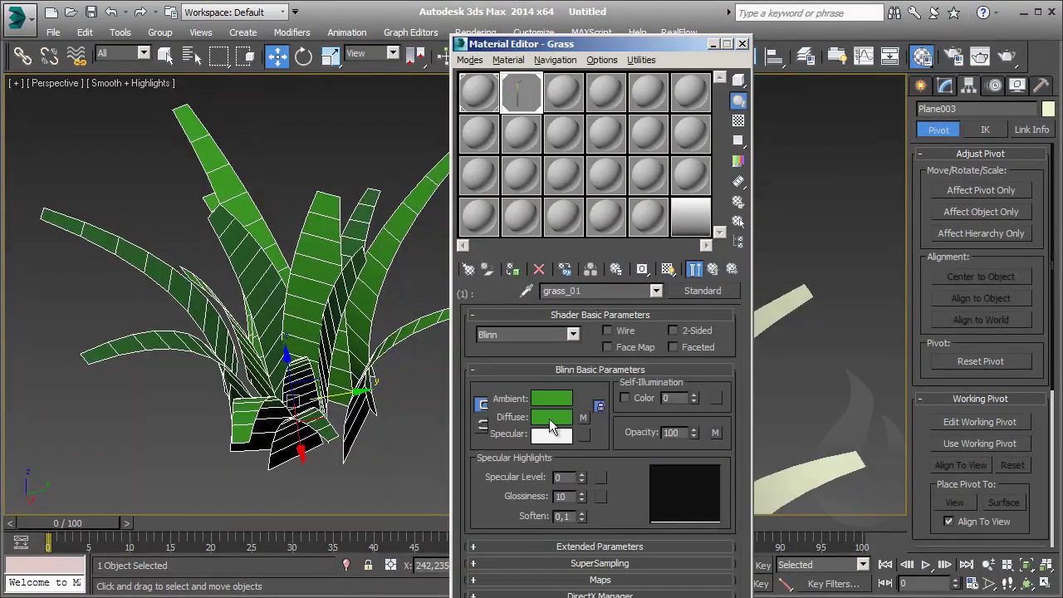
left_click(550, 417)
mouse_move(434, 280)
left_mouse_down()
mouse_move(434, 207)
mouse_move(540, 277)
left_mouse_up()
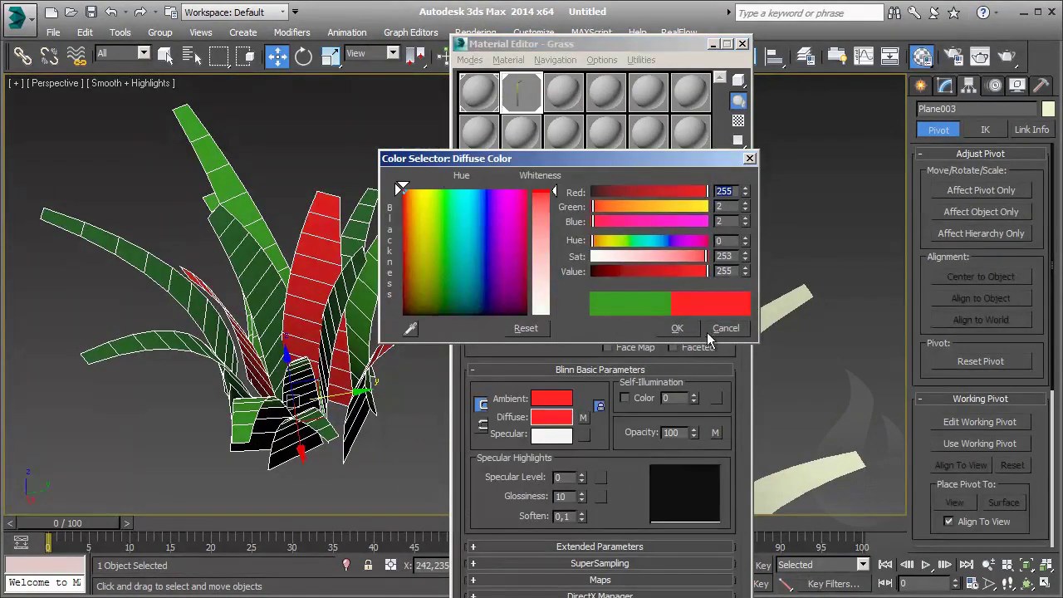
left_click(678, 329)
left_click(712, 270)
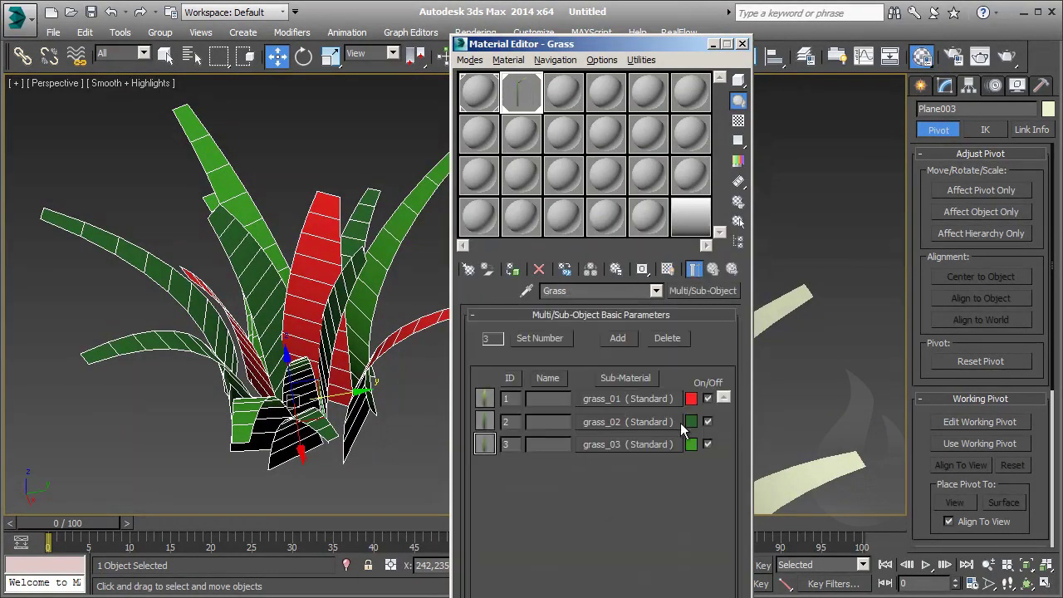
Step: Set grass_02's Diffuse colour to magenta and return to the Grass parent material
left_click(663, 422)
left_click(548, 418)
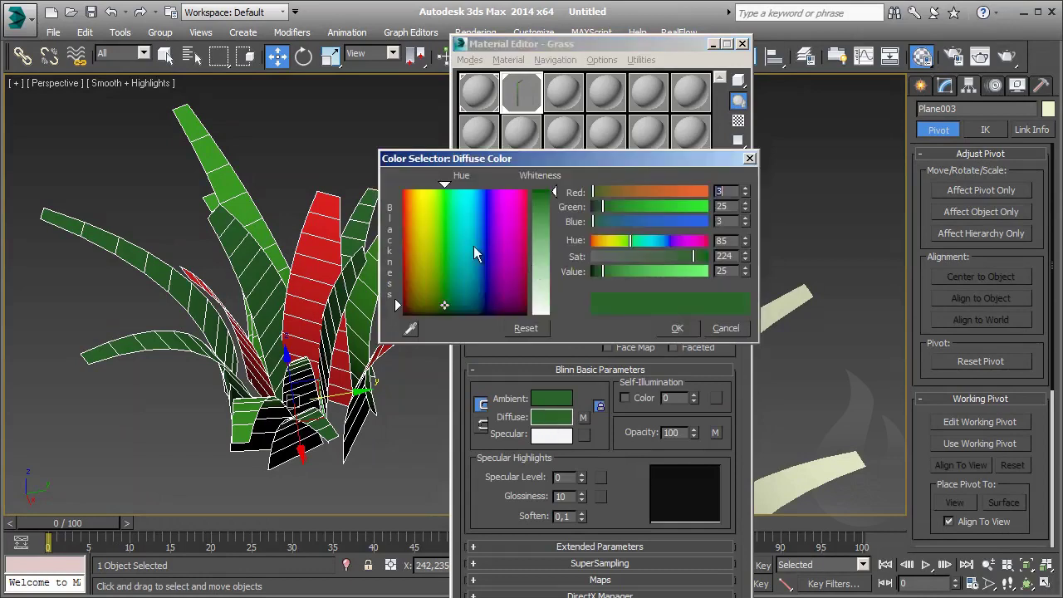
left_click_drag(473, 246, 498, 226)
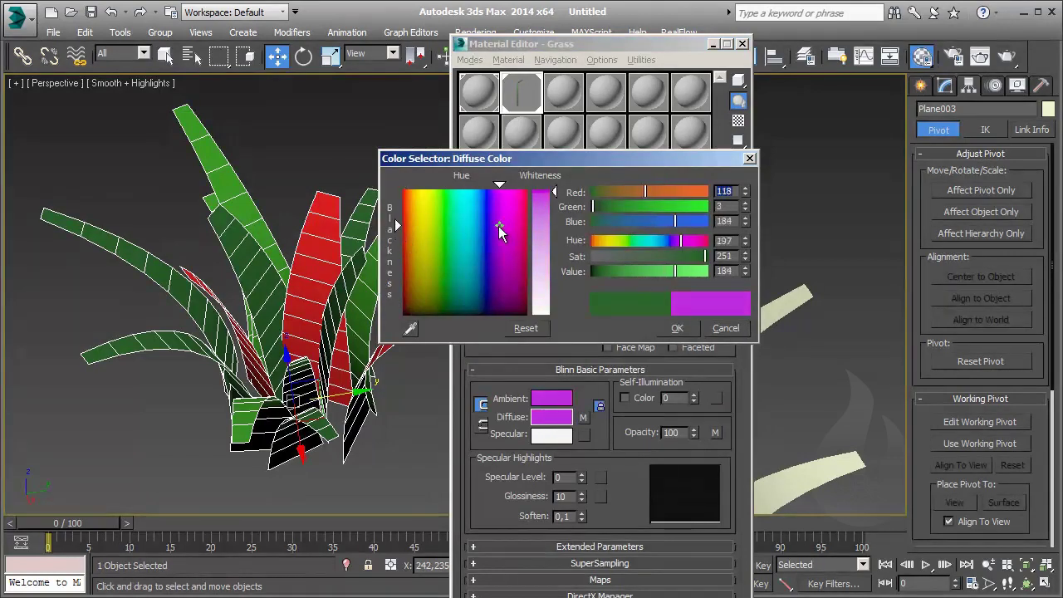
left_click(677, 328)
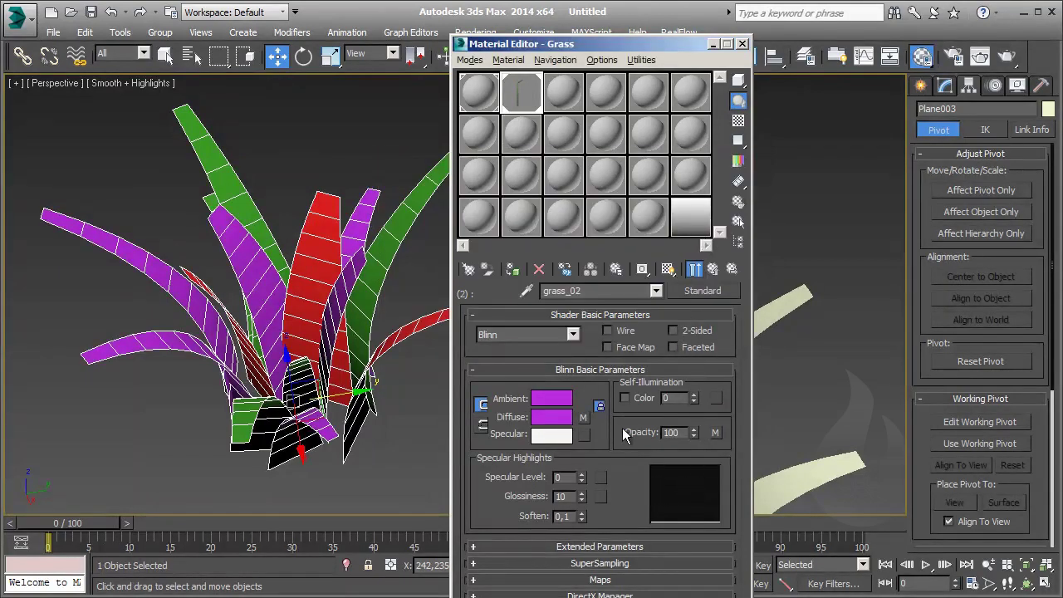
left_click(713, 268)
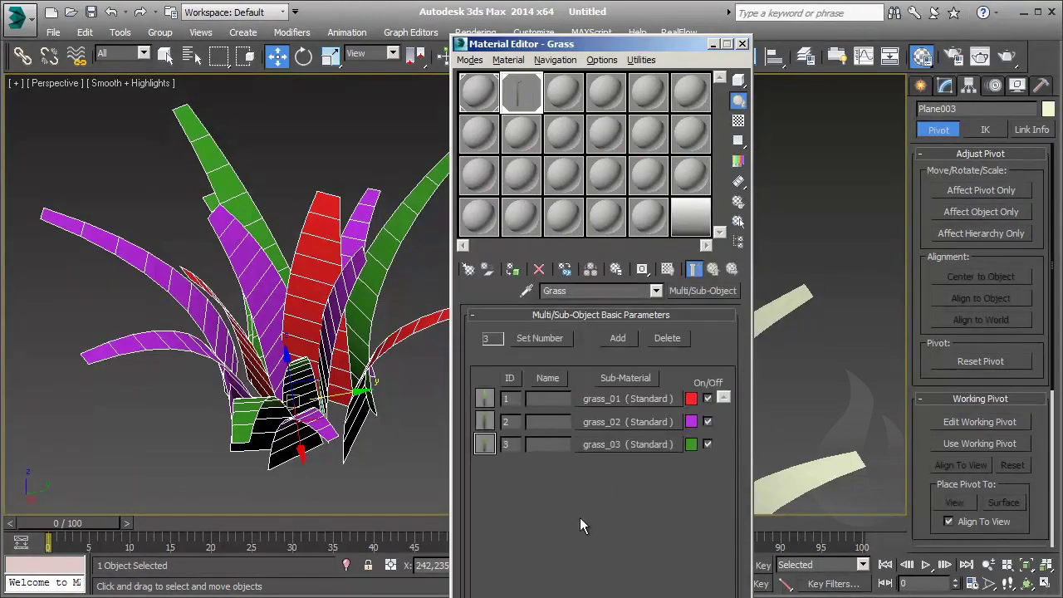
mouse_move(367, 357)
middle_mouse_down("alt")
mouse_move(372, 366)
mouse_move(208, 390)
middle_mouse_up("alt")
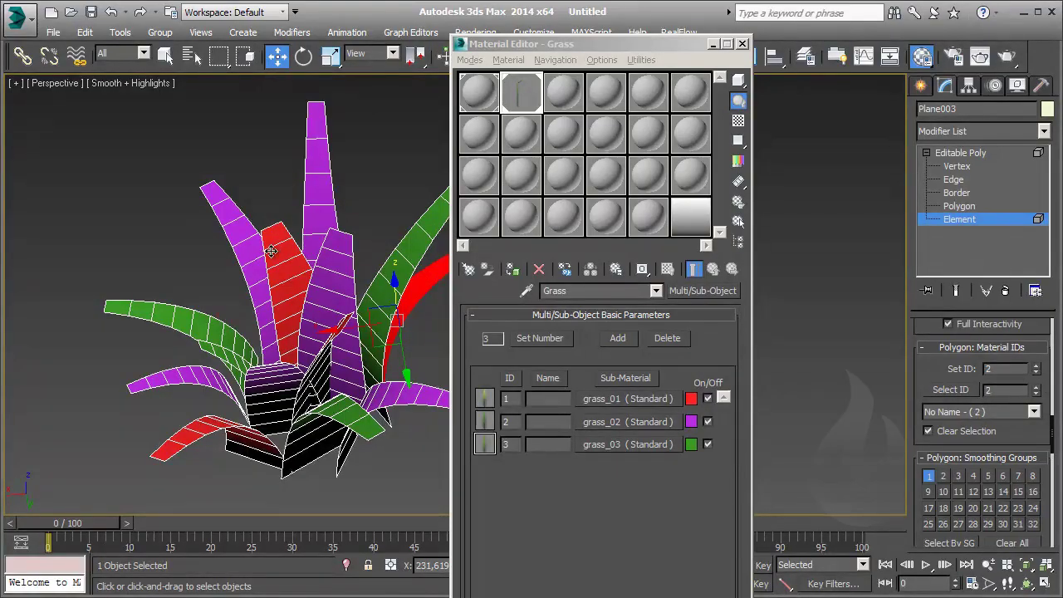
Step: Check and reassign material IDs on individual red, purple and green blades, then exit Element level
left_click(271, 250)
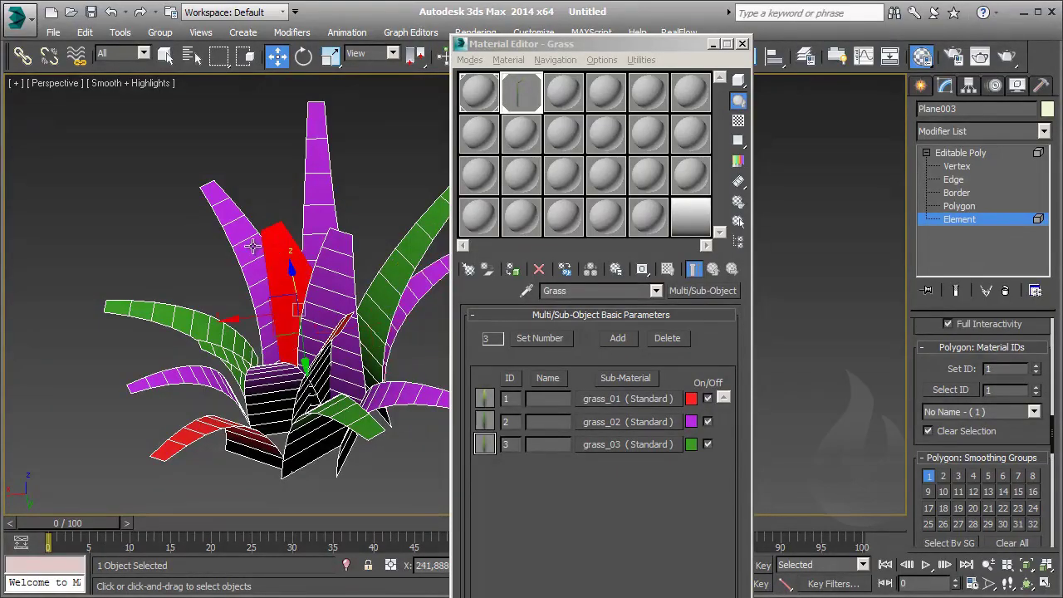
left_click(254, 248)
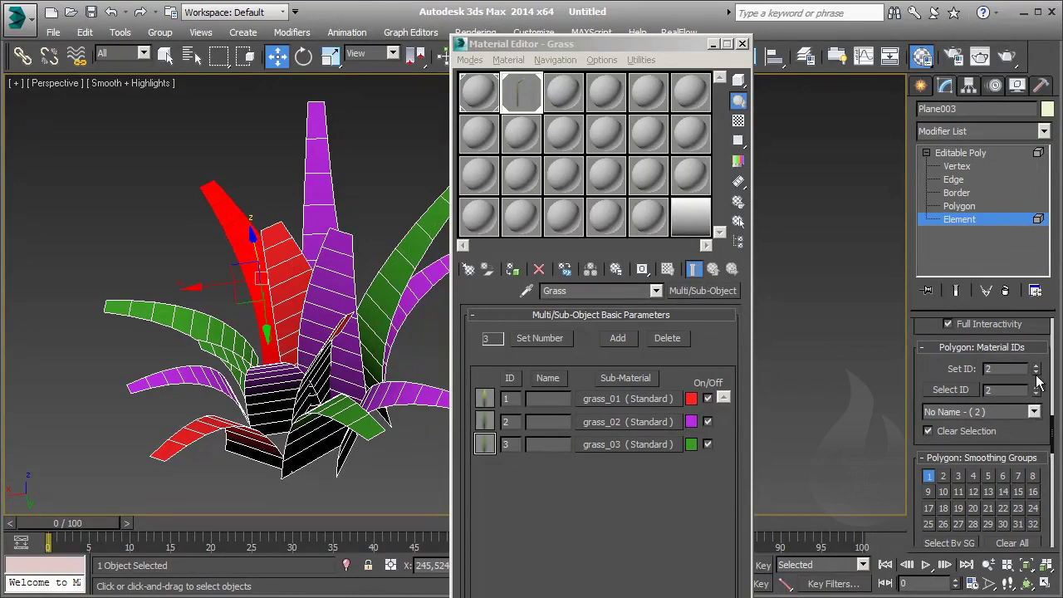
left_click(847, 354)
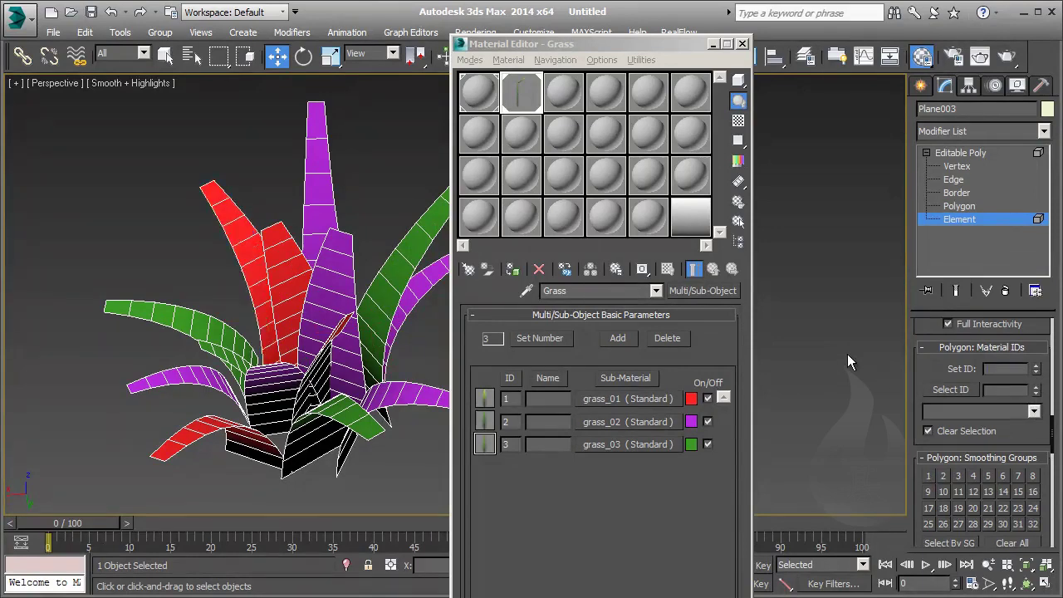
left_click(242, 285)
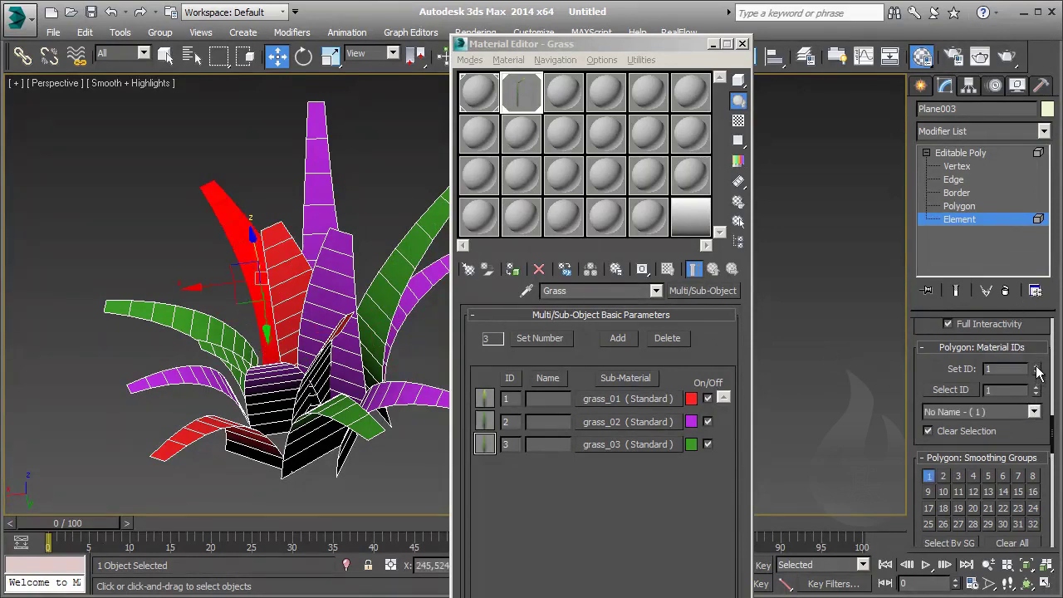
left_click(188, 309)
middle_click_drag(189, 310, 232, 352, "alt")
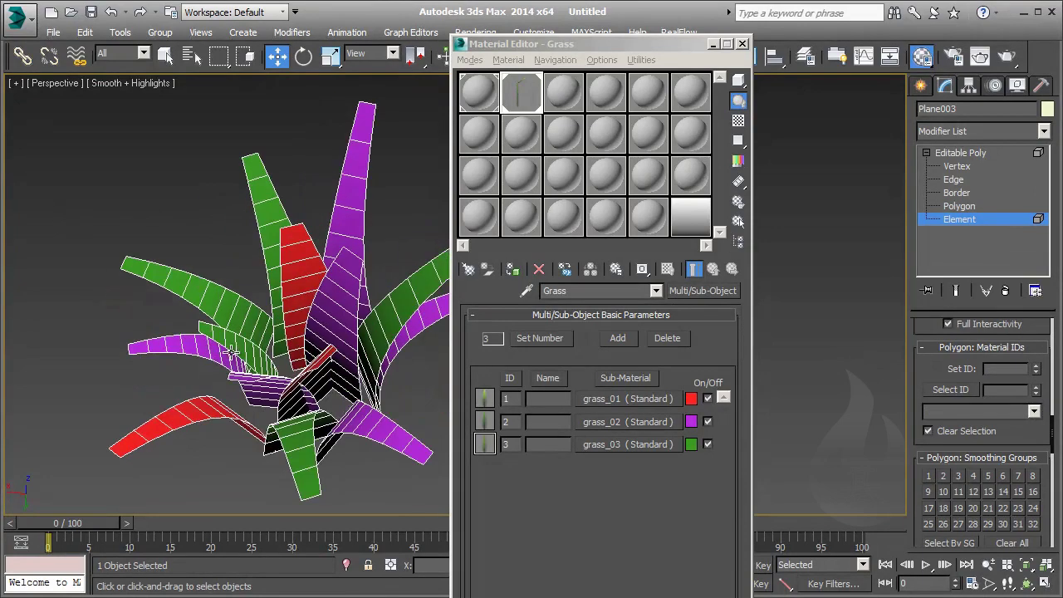
left_click(222, 294)
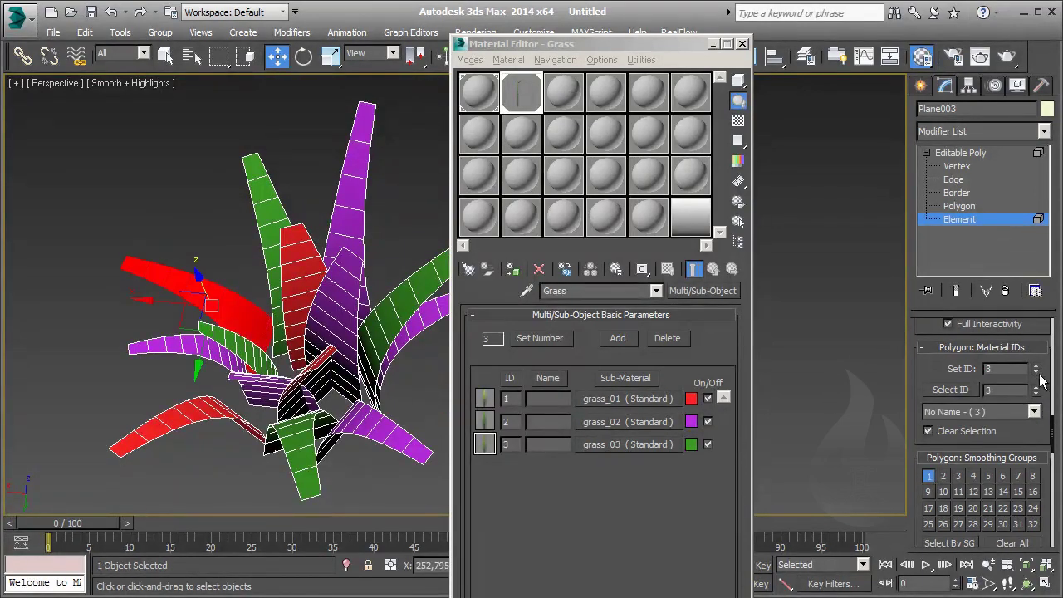
left_click(162, 242)
left_click(184, 299)
mouse_move(264, 363)
middle_mouse_down("alt")
mouse_move(369, 397)
mouse_move(370, 332)
middle_mouse_up("alt")
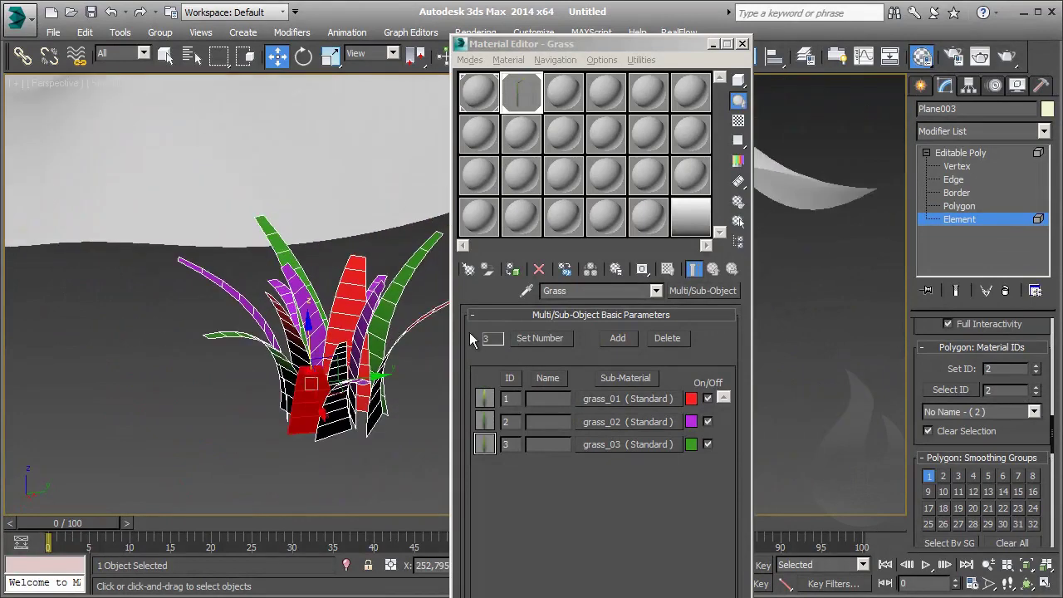
left_click(960, 153)
Step: Select the Plane003 grass clump, scale it down with the Scale tool, and deselect it
left_click(196, 370)
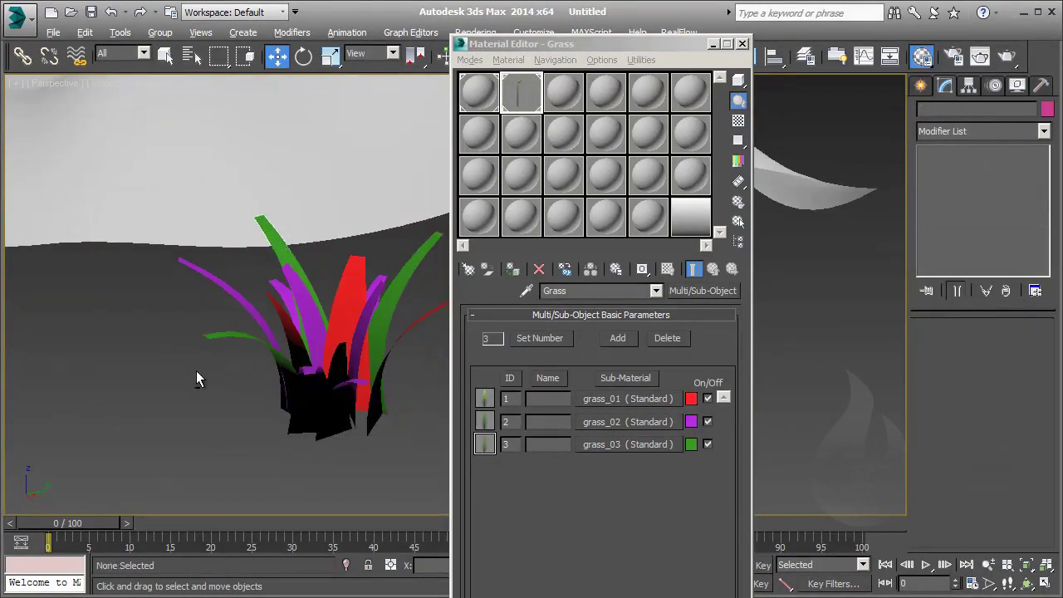
middle_click_drag(196, 370, 301, 398, "alt")
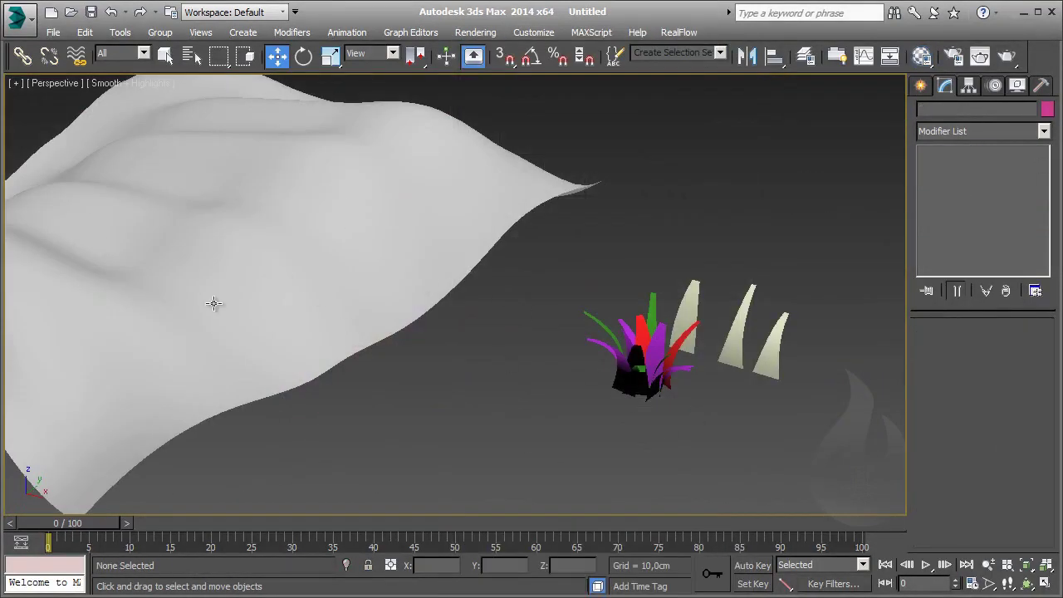
left_click(615, 367)
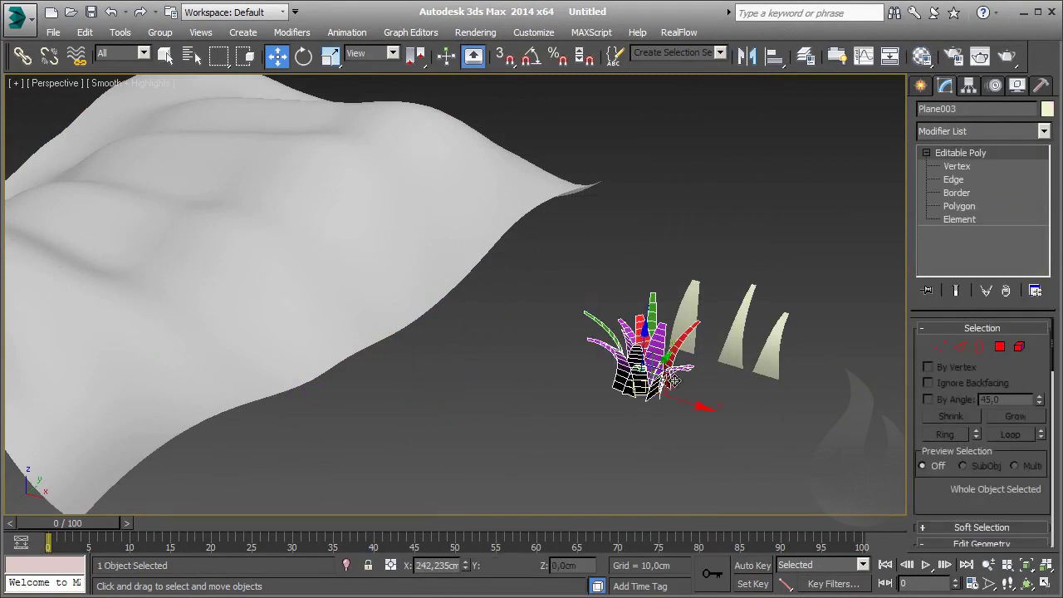
middle_click_drag(615, 367, 625, 271, "alt")
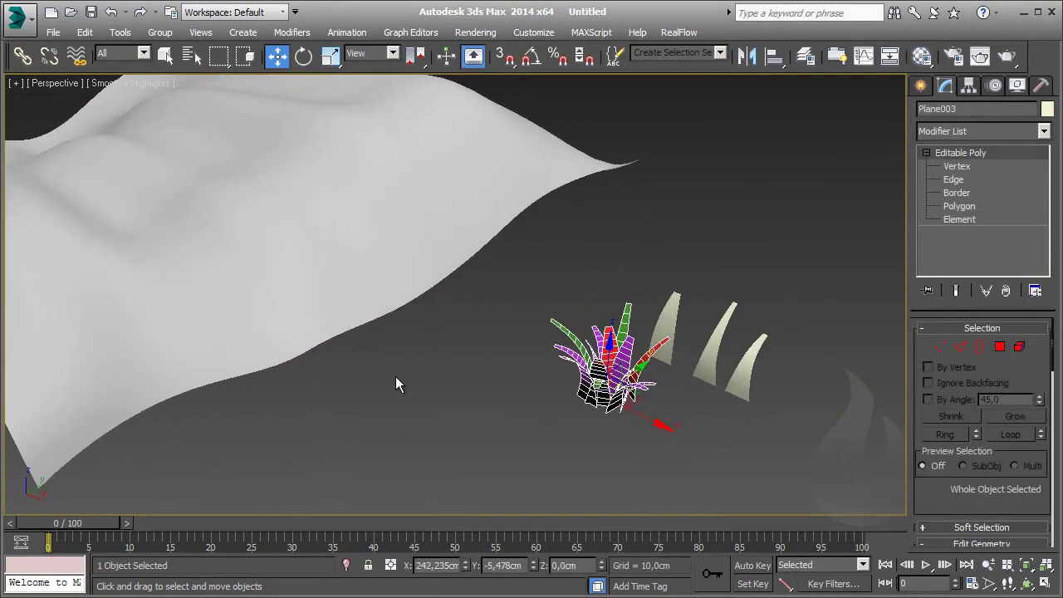
key("r")
left_click_drag(605, 397, 630, 469)
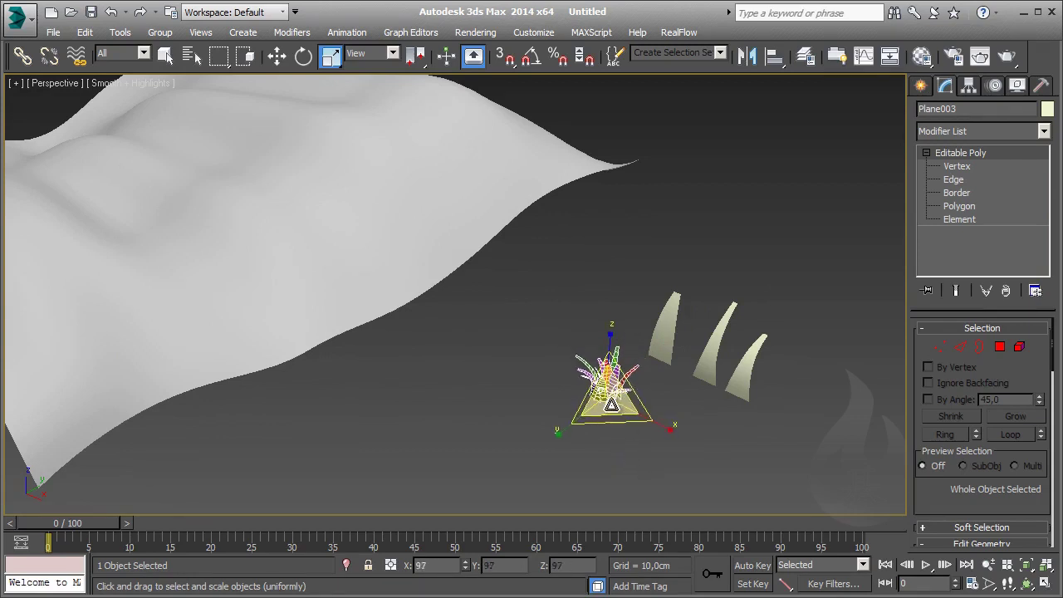
left_click_drag(618, 405, 615, 403)
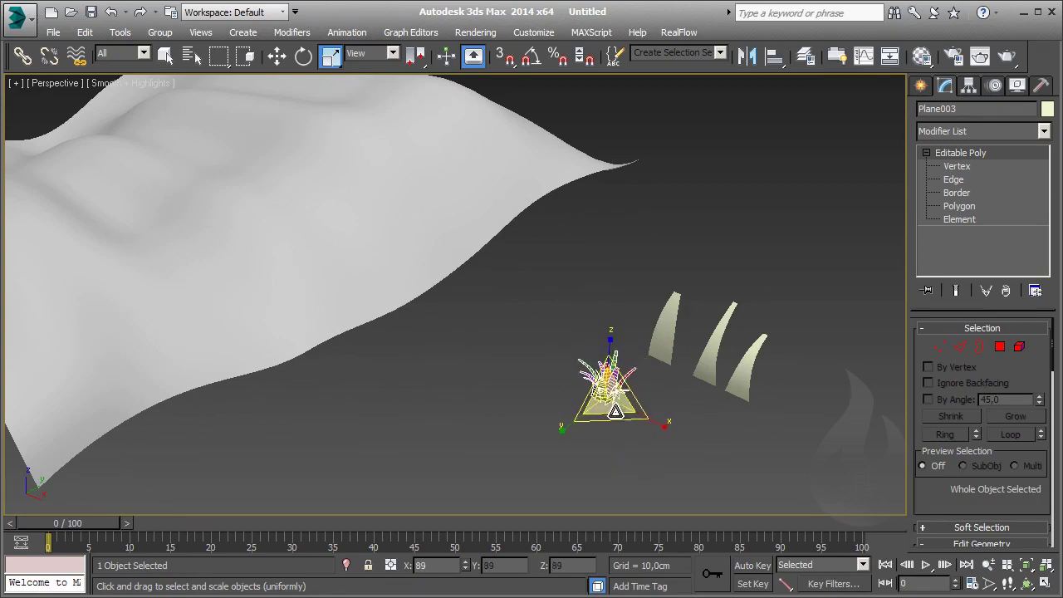
left_click(603, 397)
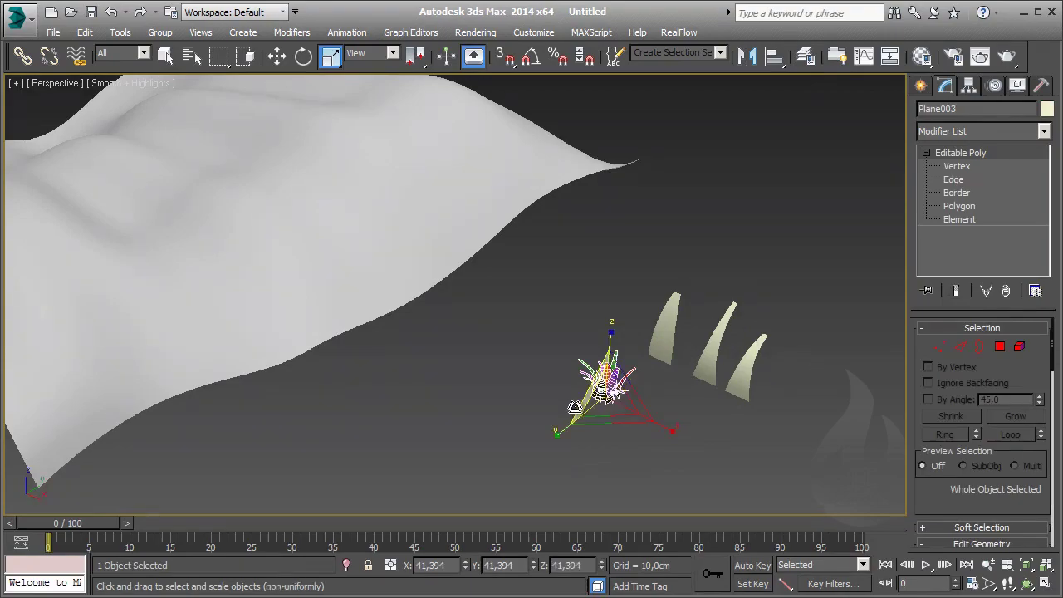
right_click(570, 401)
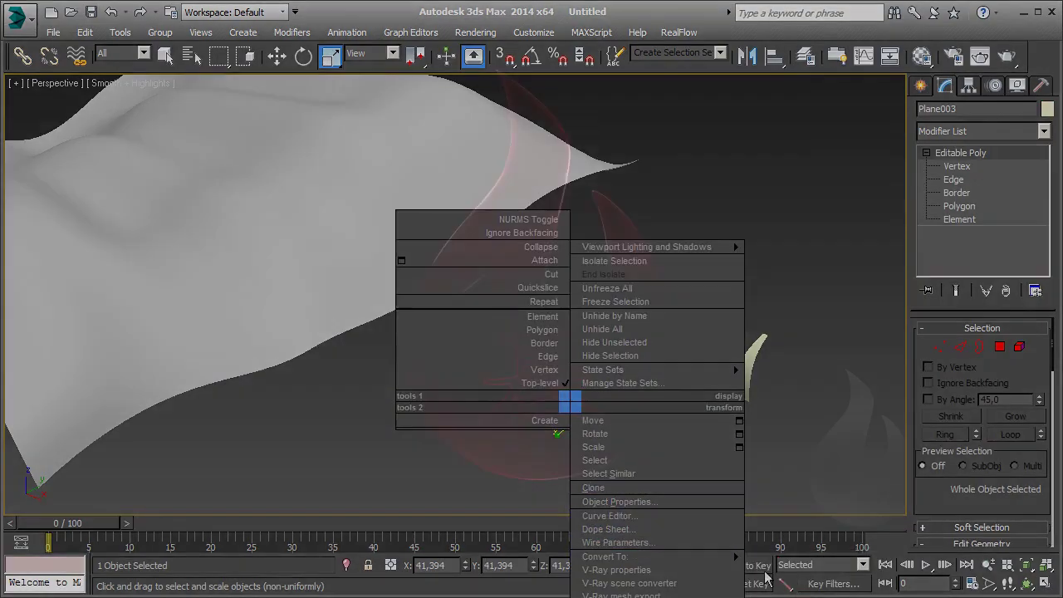